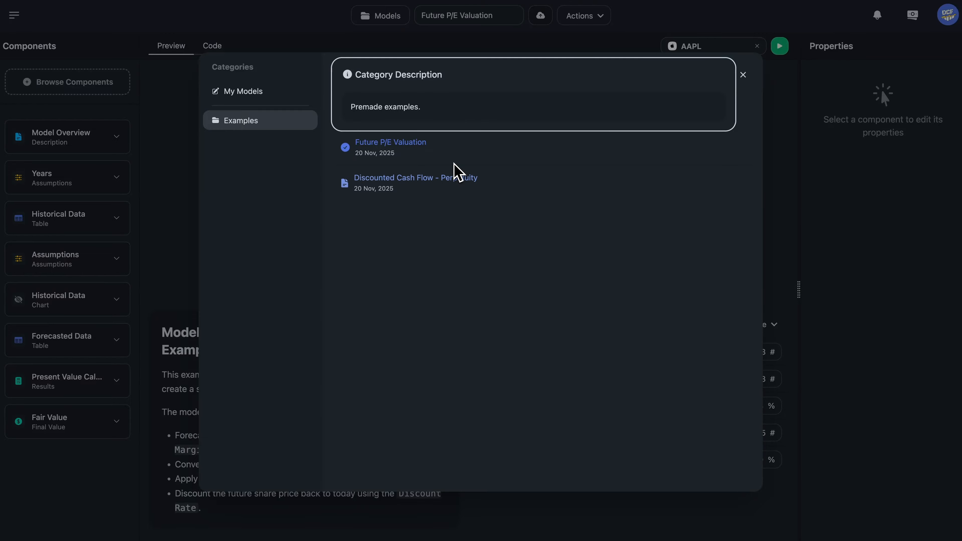
- Close the model browser and show the code of the Future P/E Valuation example
left_click(743, 75)
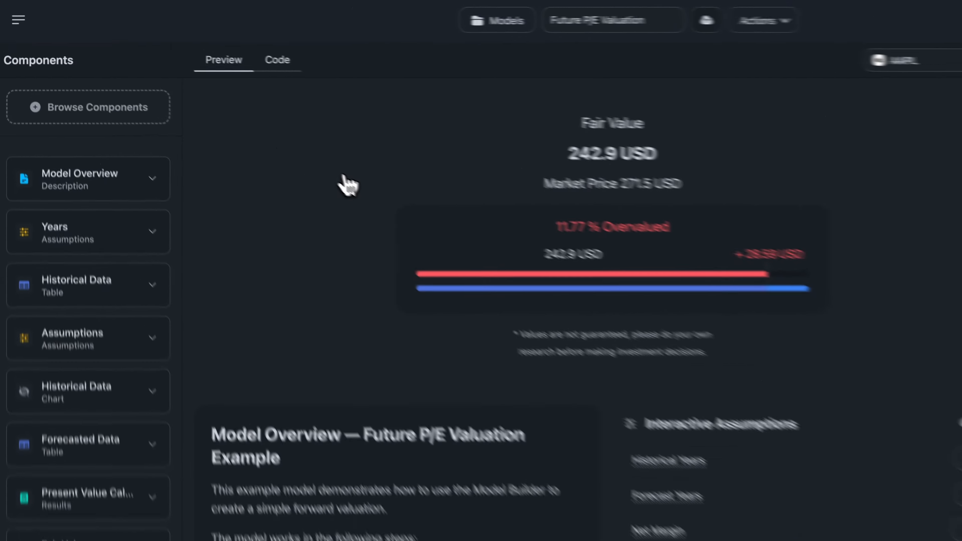
left_click(311, 72)
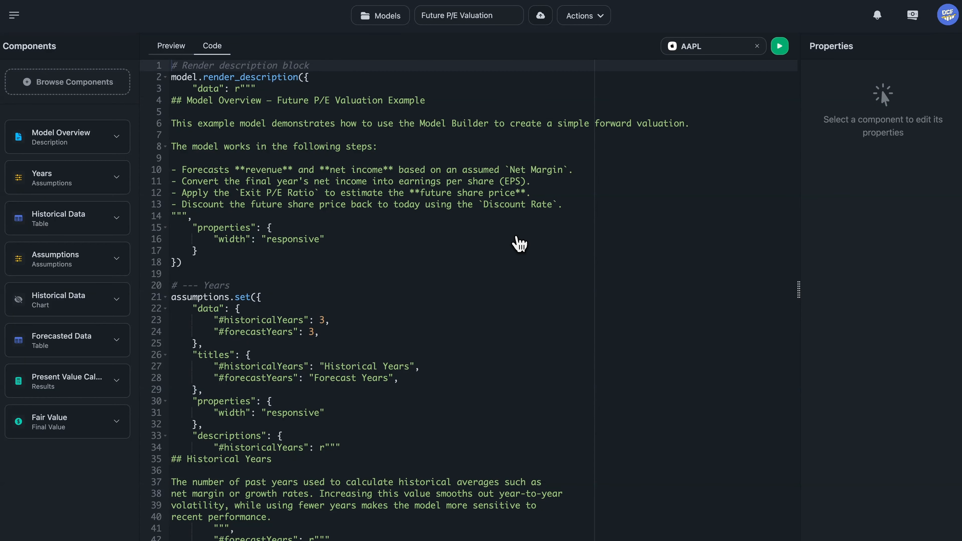
- Create a new blank model and add a Table component to it
left_click(581, 30)
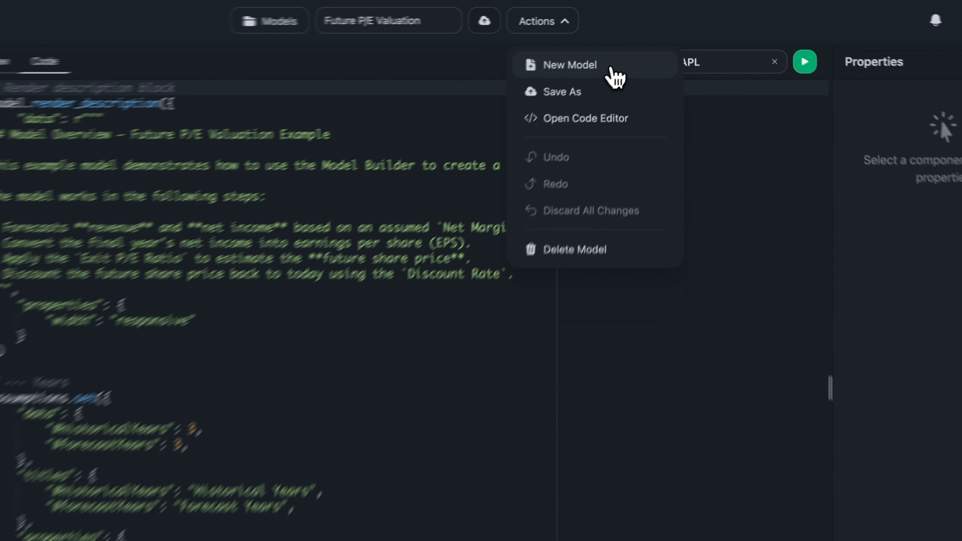
left_click(600, 77)
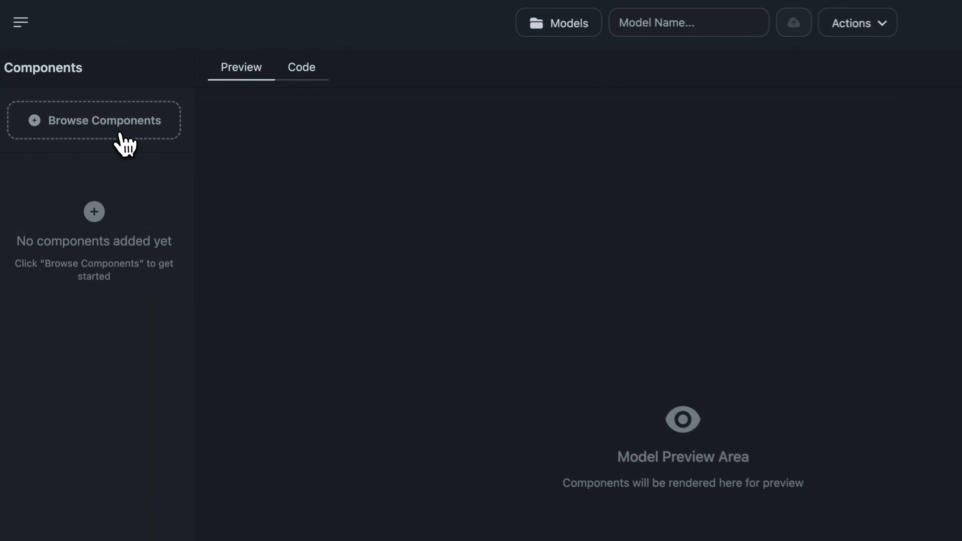
left_click(96, 108)
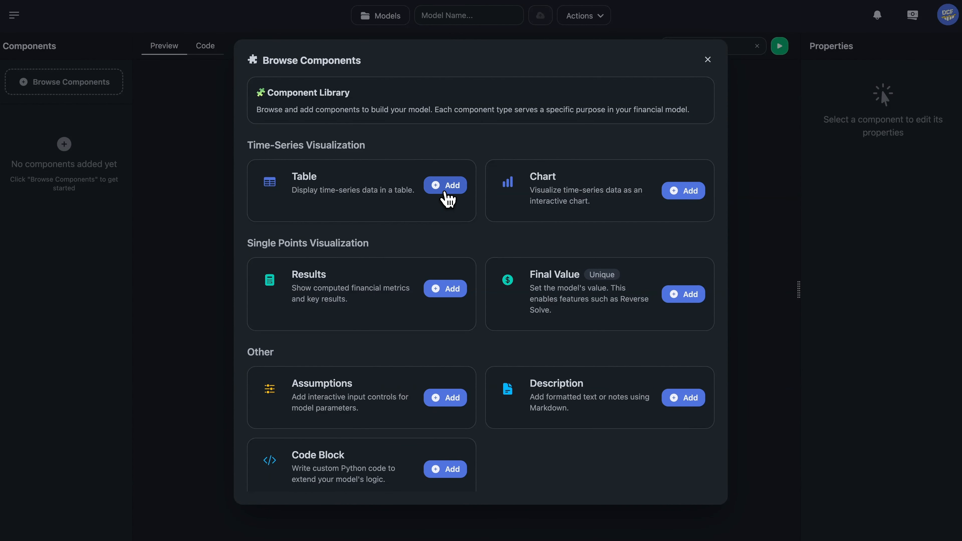
left_click(445, 187)
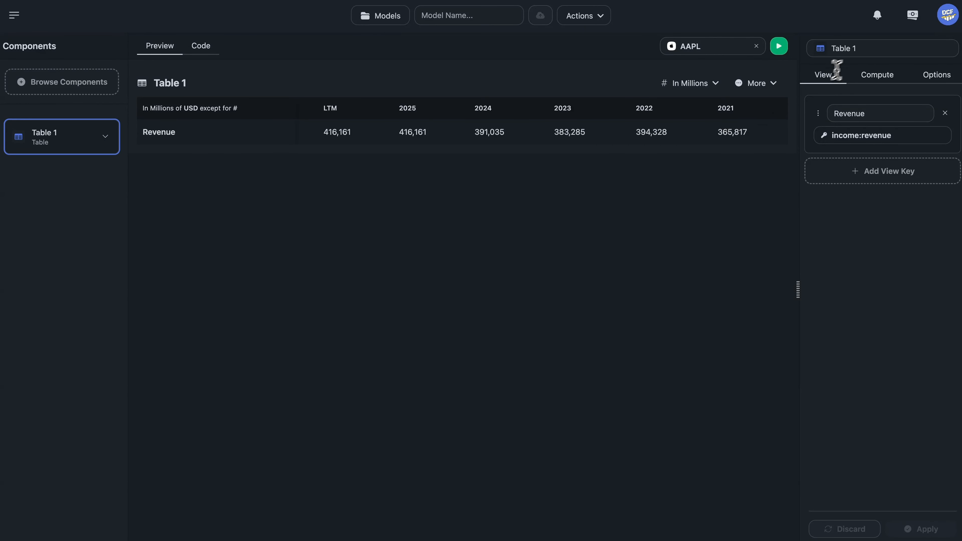
- Rename the table as Historical Data and start adding another view key
left_click(825, 53)
key("shift+Left")
key("shift+Left")
key("shift+Left")
key("shift+Left")
key("shift+Left")
key("shift+Left")
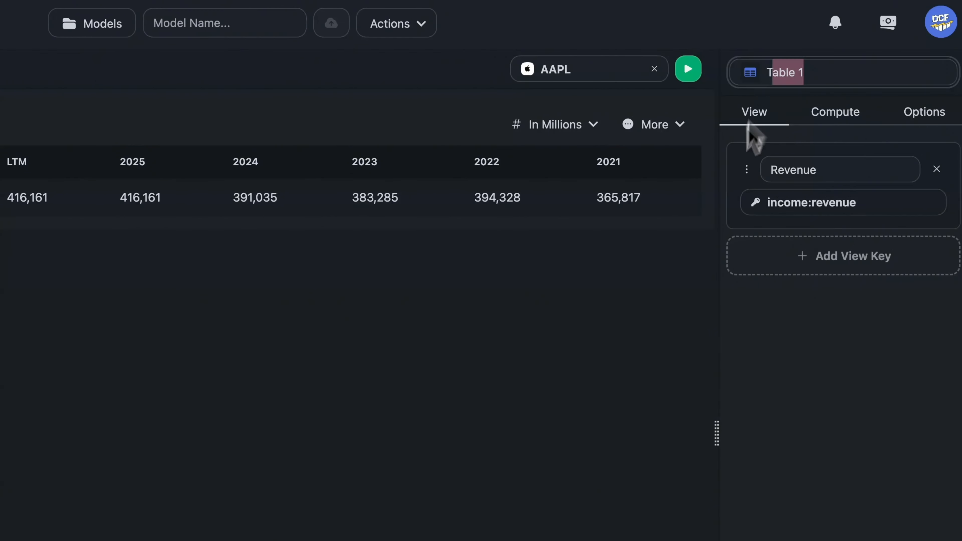
type("Historical Data")
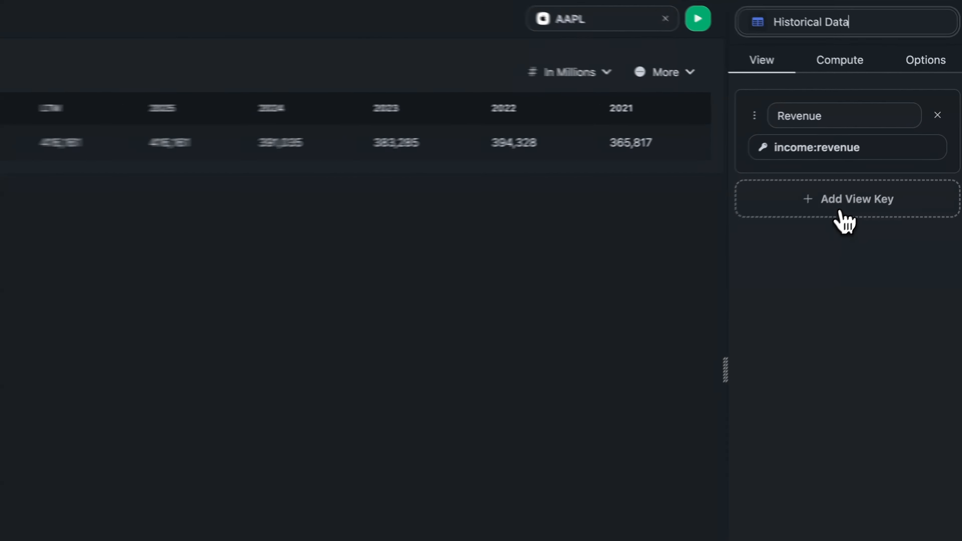
left_click(839, 212)
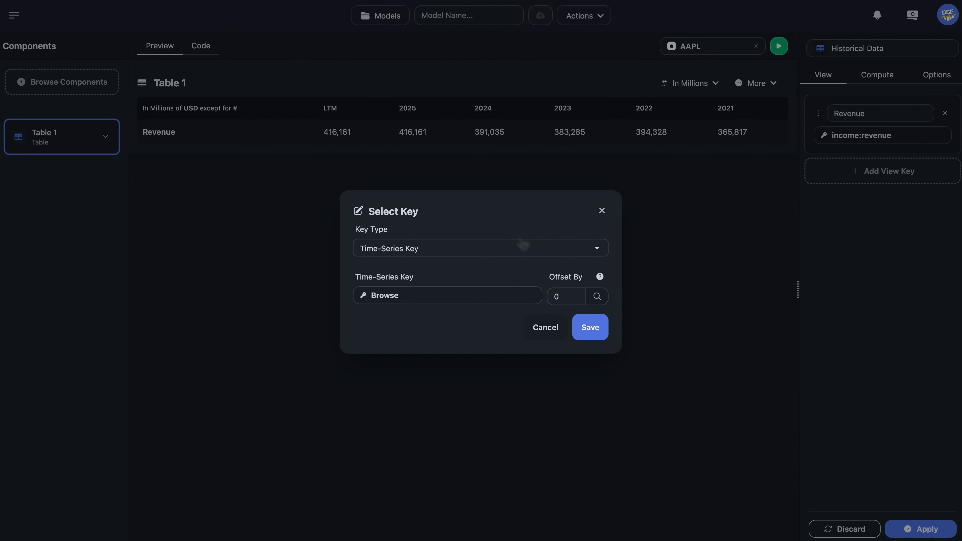
left_click(523, 254)
left_click(520, 261)
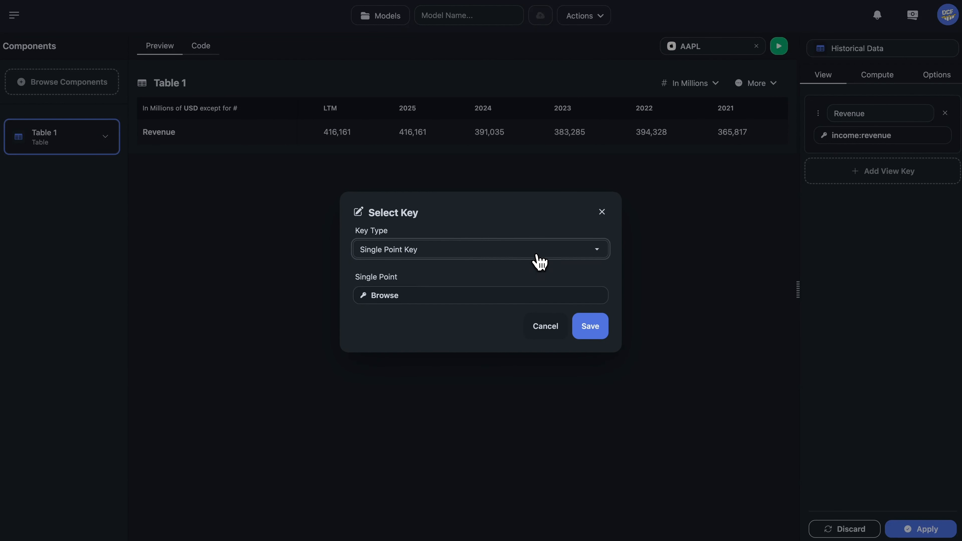
left_click(504, 248)
key("Up")
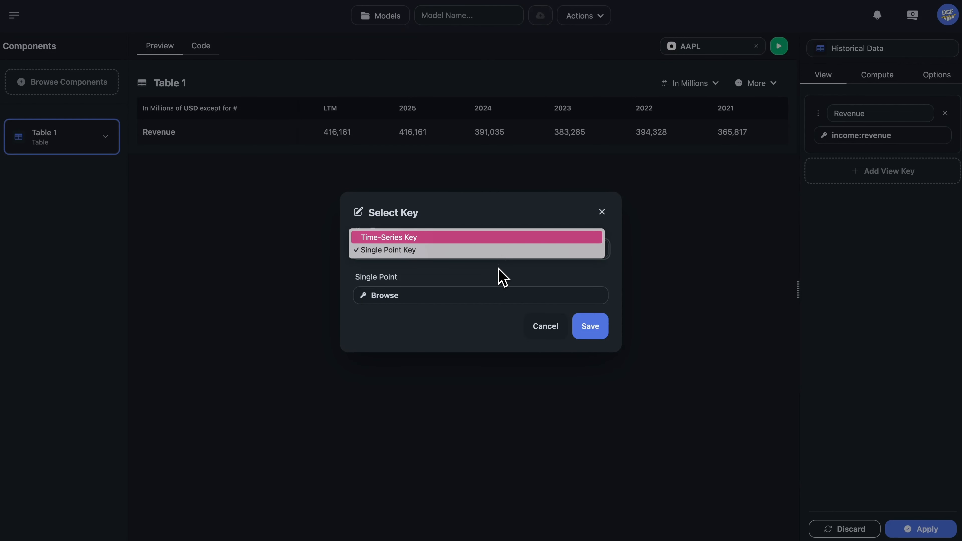
key("Return")
- Add the income statement's Net Income time-series as a view key and apply the table changes
left_click(443, 295)
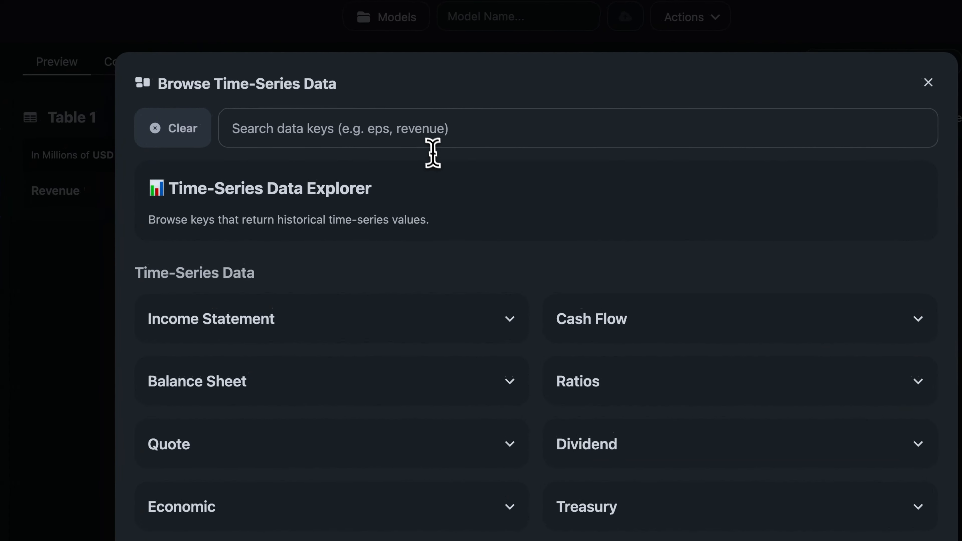
left_click(423, 135)
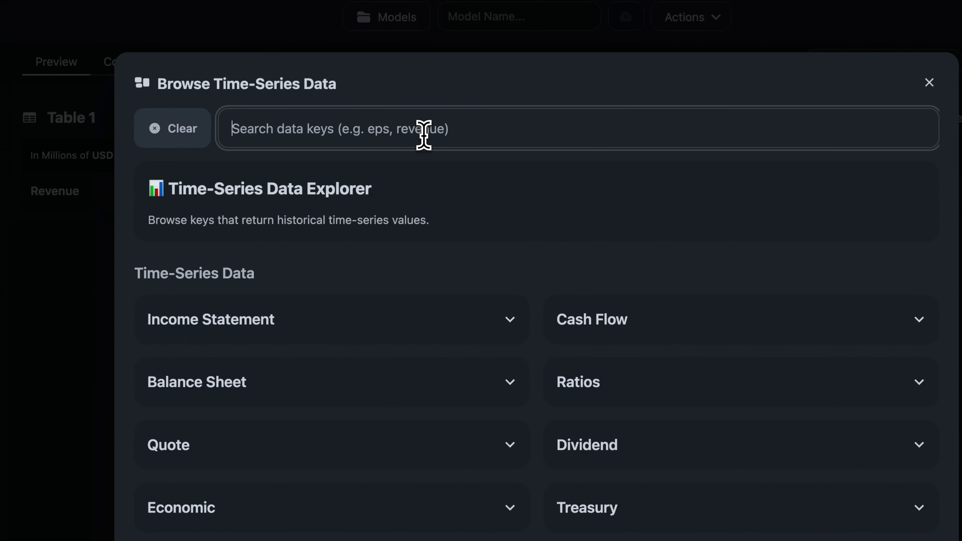
type("Net Income")
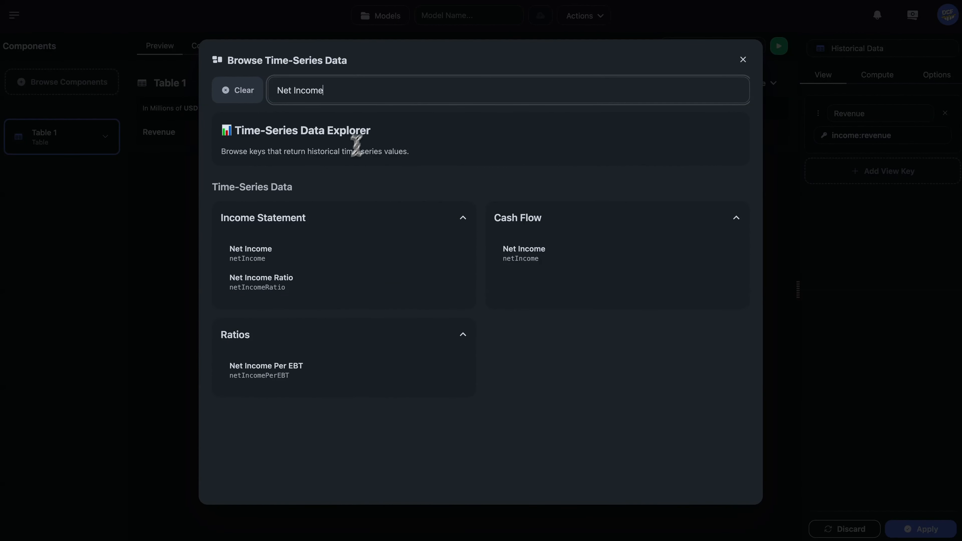
left_click(277, 262)
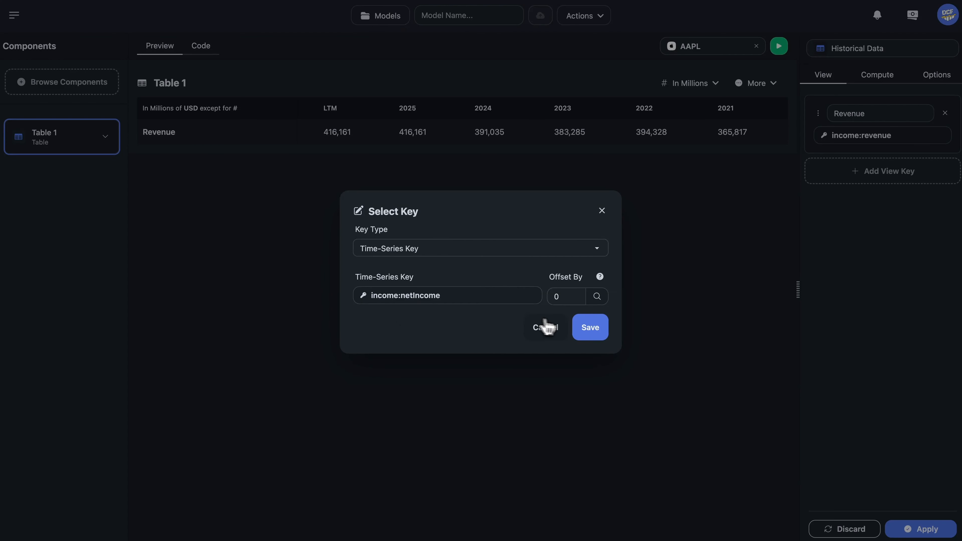
left_click(591, 328)
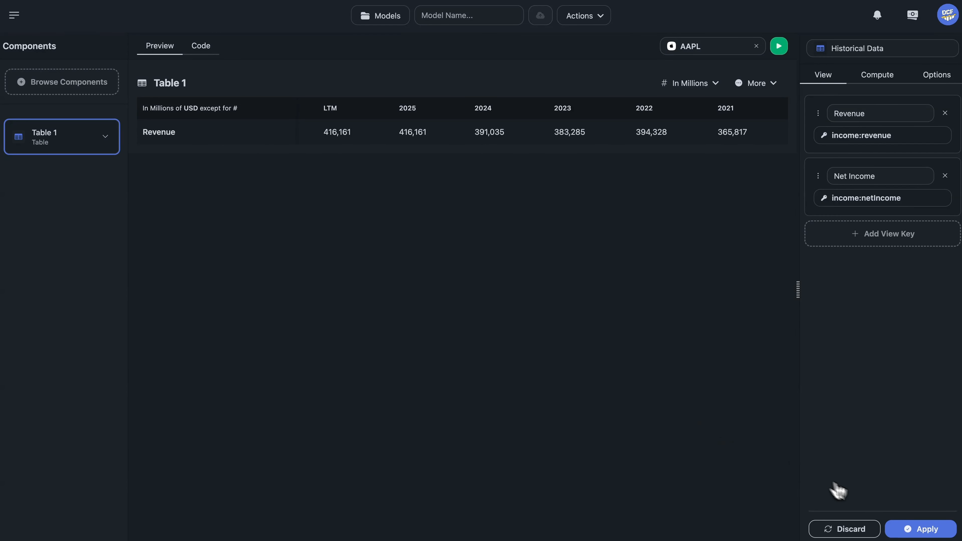
left_click(903, 535)
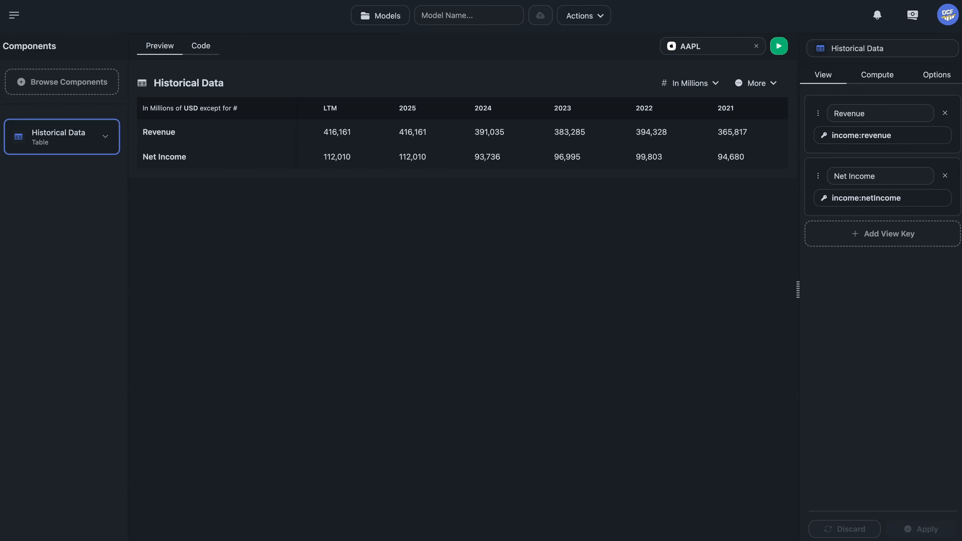
- Start a new computed key titled Net Margin with the % Percentage type
left_click(886, 85)
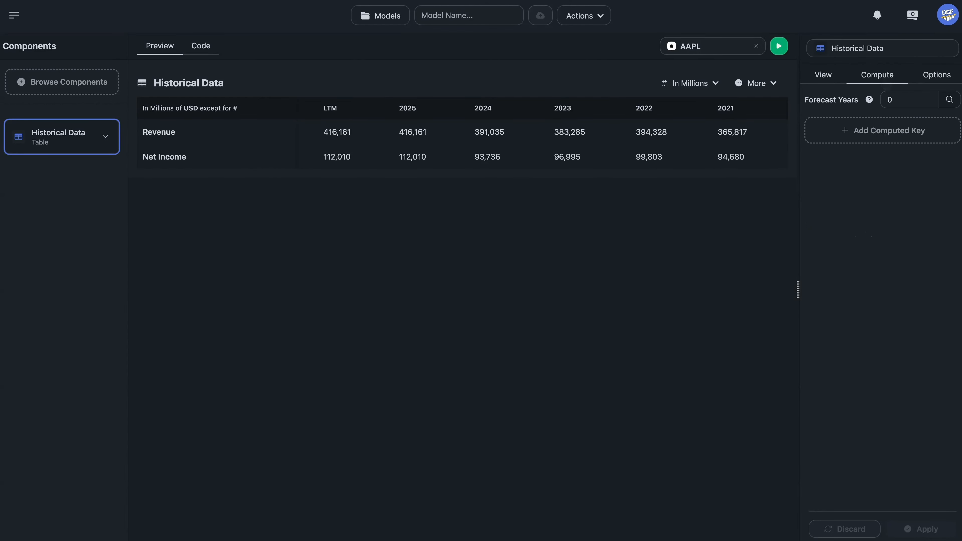
left_click(876, 141)
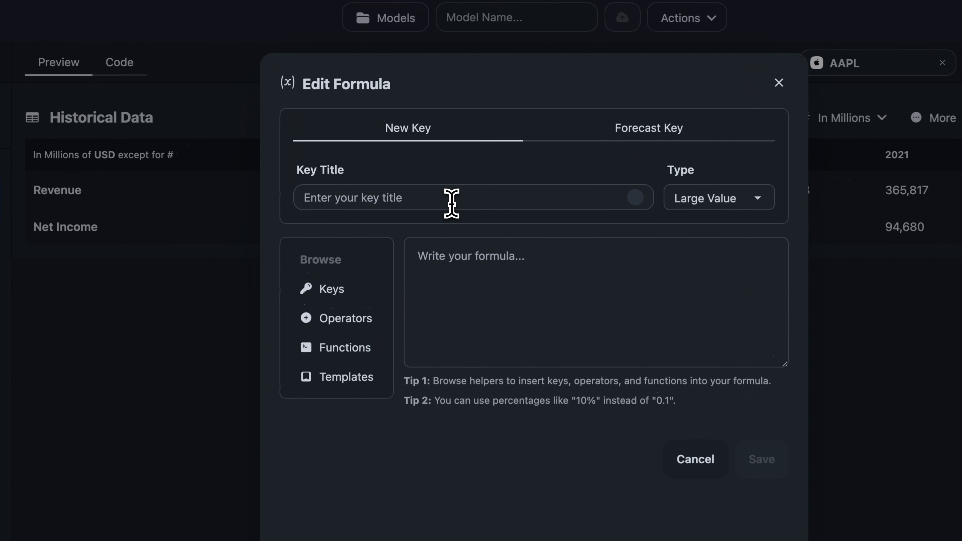
left_click(425, 140)
type("Net Margin")
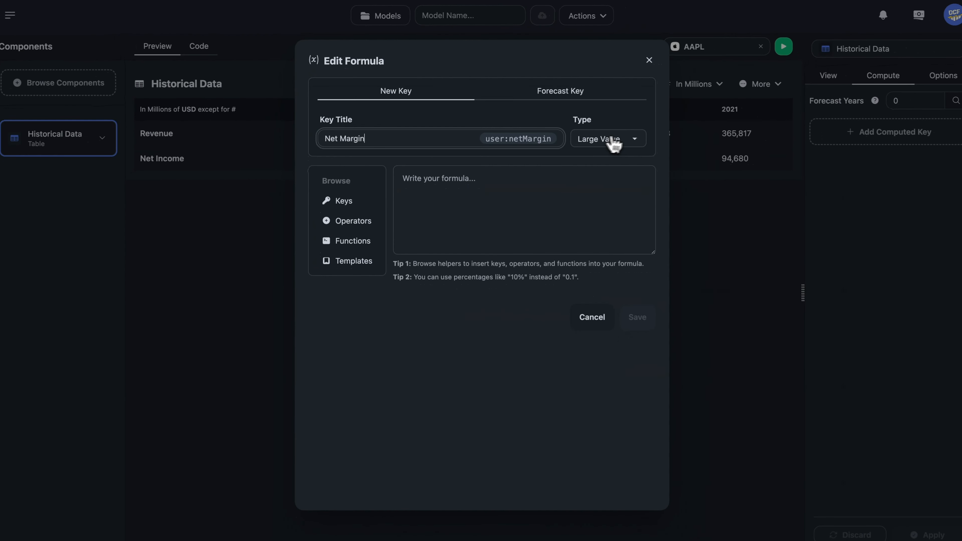
left_click(610, 140)
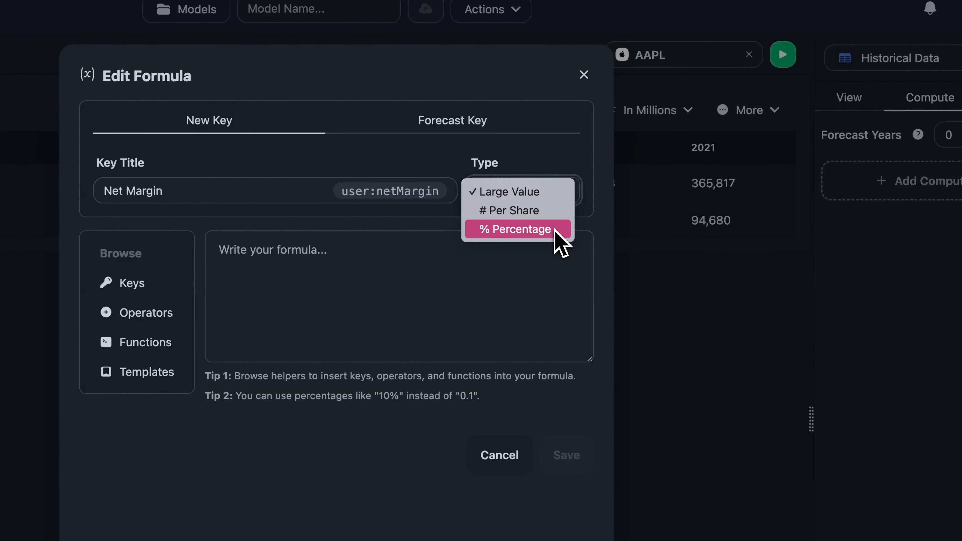
left_click(557, 234)
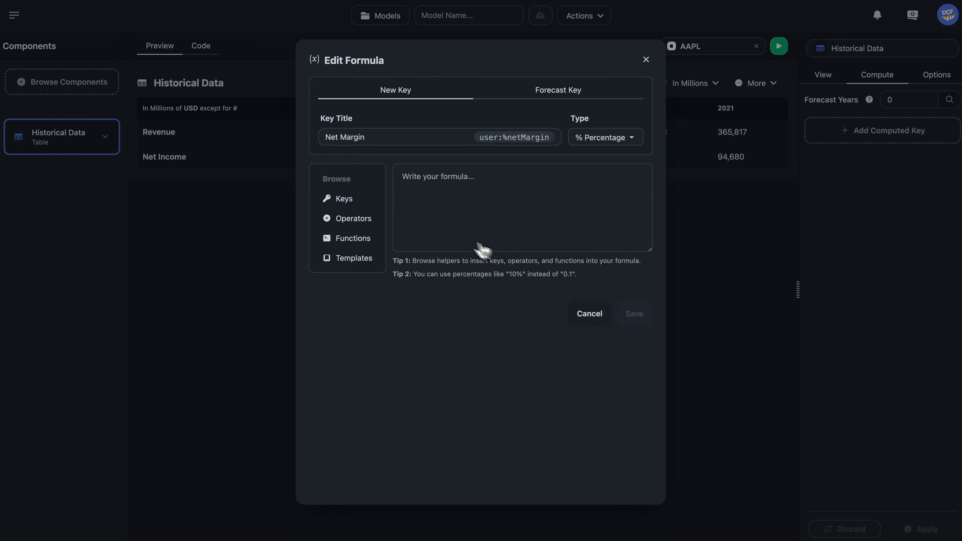
- Insert the income statement's Net Income time-series key into the Net Margin formula, followed by the division operator (/)
left_click(367, 205)
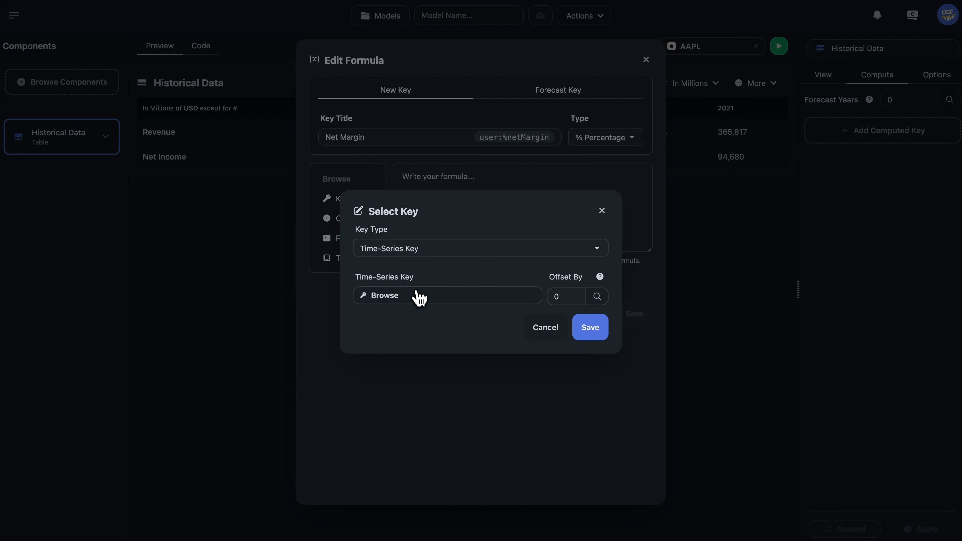
left_click(418, 300)
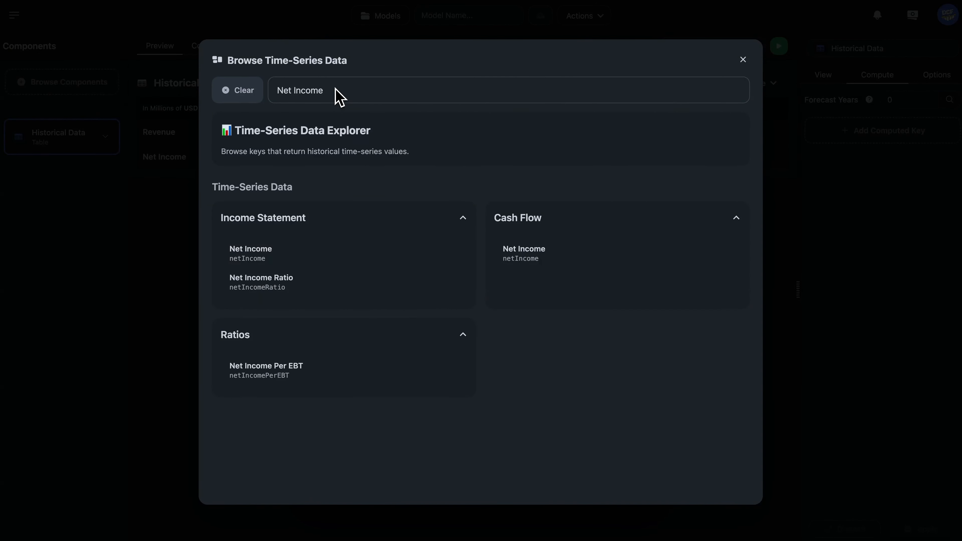
left_click(281, 263)
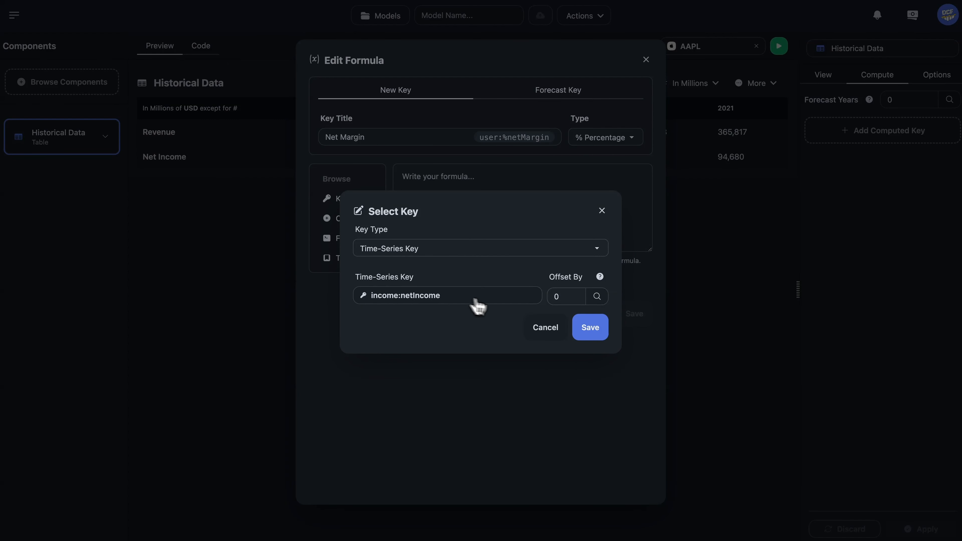
left_click(590, 329)
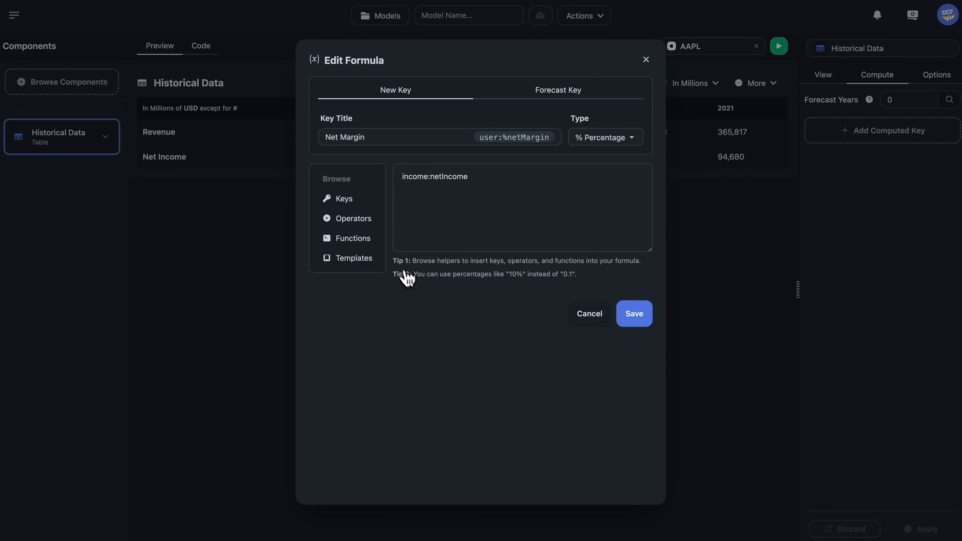
left_click(368, 228)
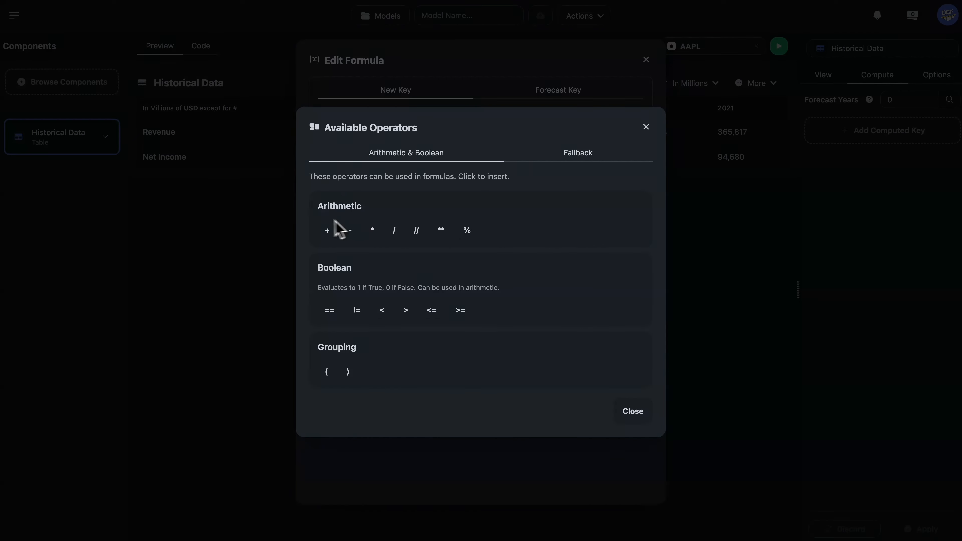
left_click(395, 232)
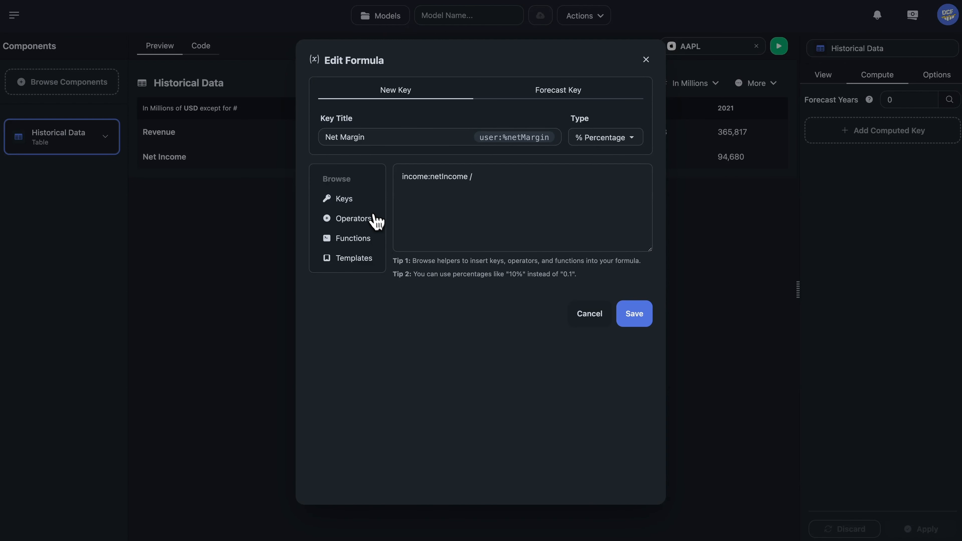
- Complete the Net Margin formula with the income statement's Revenue time-series key as divisor and save the computed key
left_click(366, 210)
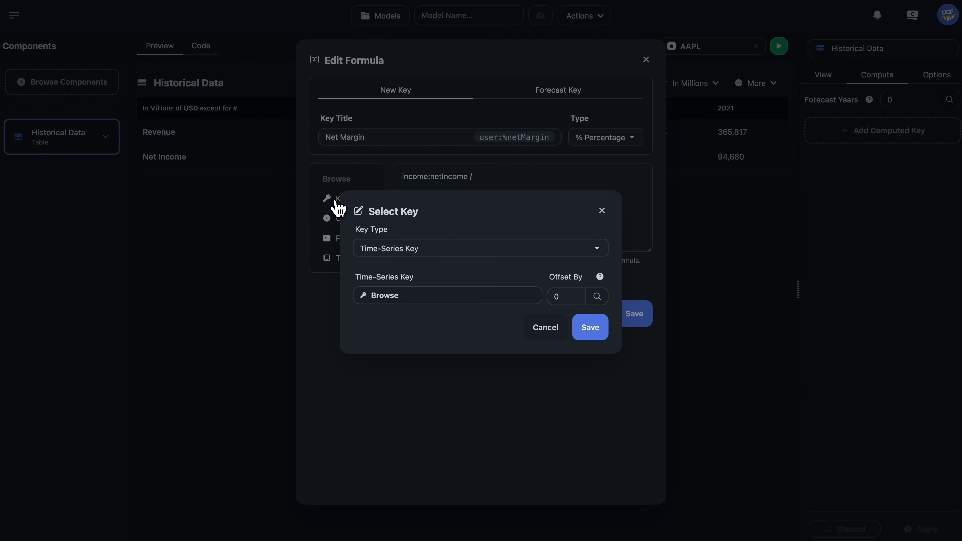
left_click(430, 299)
key("BackSpace")
type("Revenue")
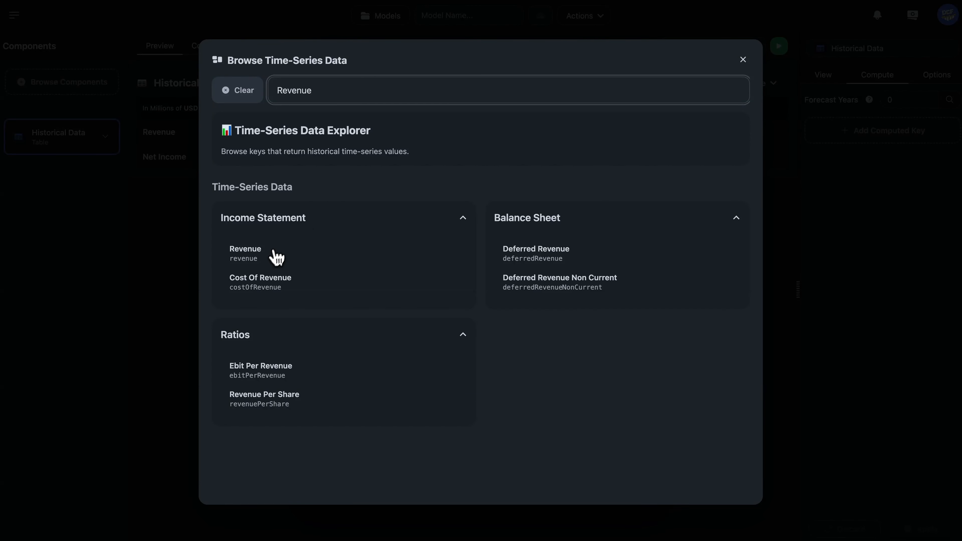
left_click(272, 260)
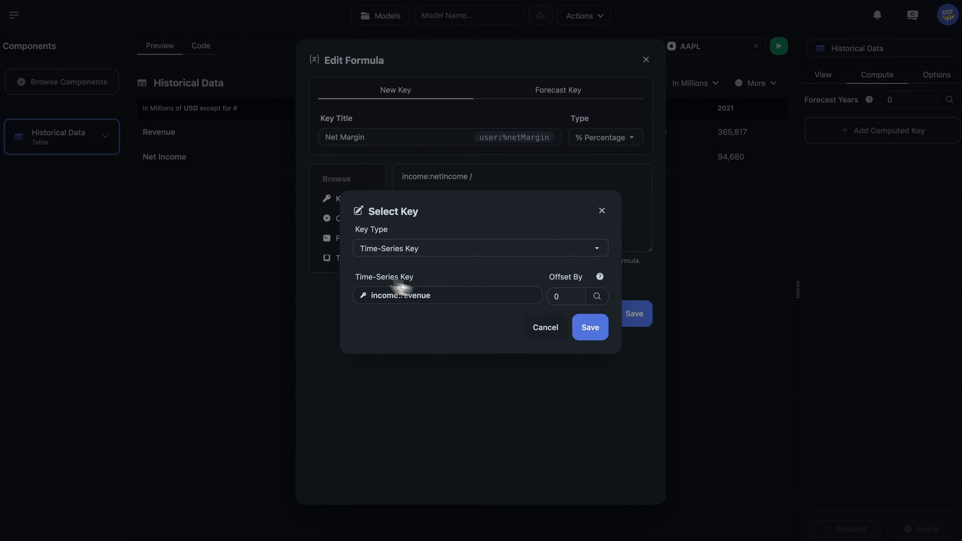
left_click(590, 328)
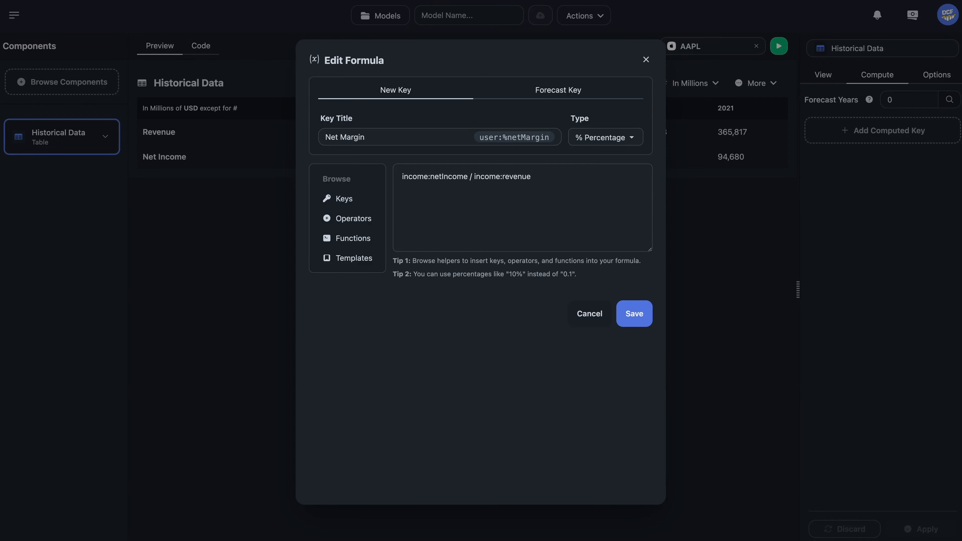
left_click(636, 327)
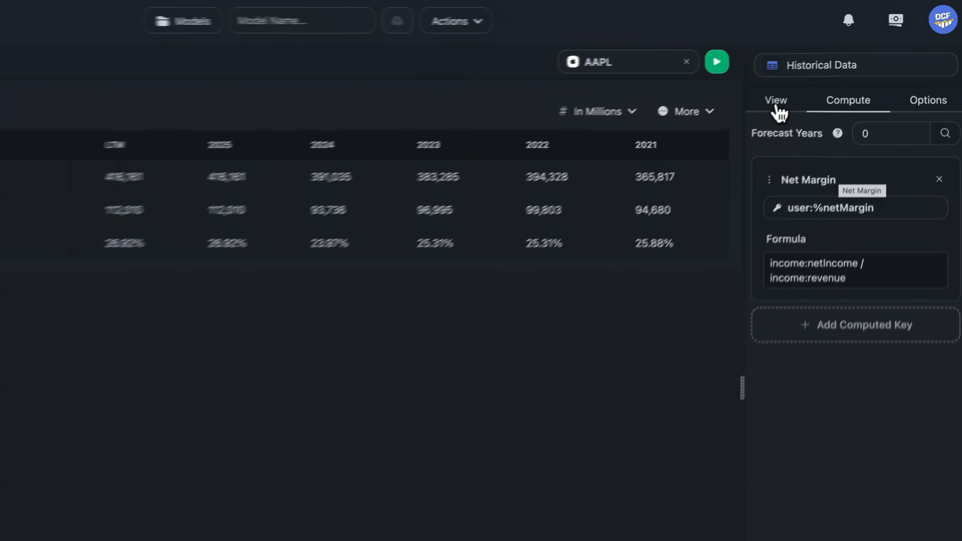
- Limit the Historical Data table to Start -3 and End 0, enable Display Averages, and apply the changes
left_click(776, 104)
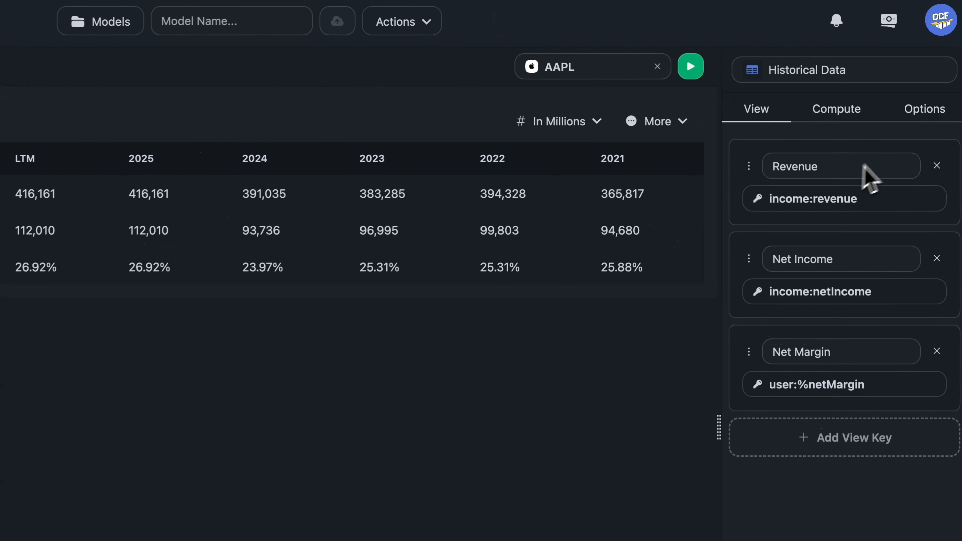
left_click(922, 118)
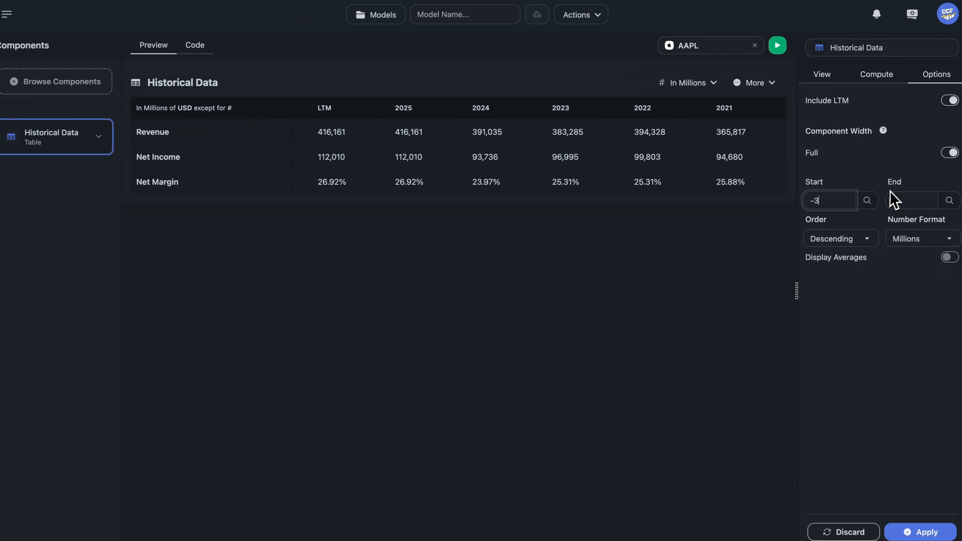
left_click(951, 258)
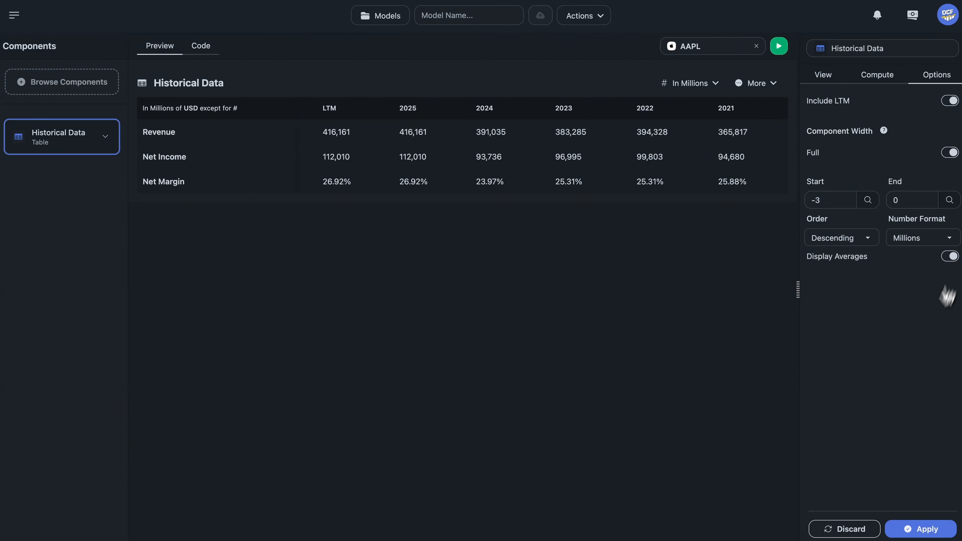
left_click(914, 532)
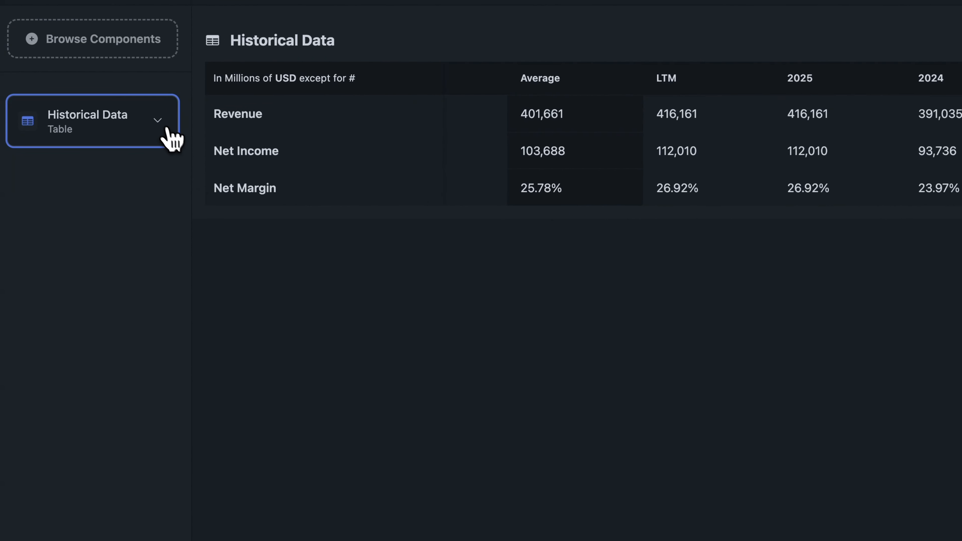
- Duplicate the Historical Data table and convert the copy to a chart
left_click(157, 120)
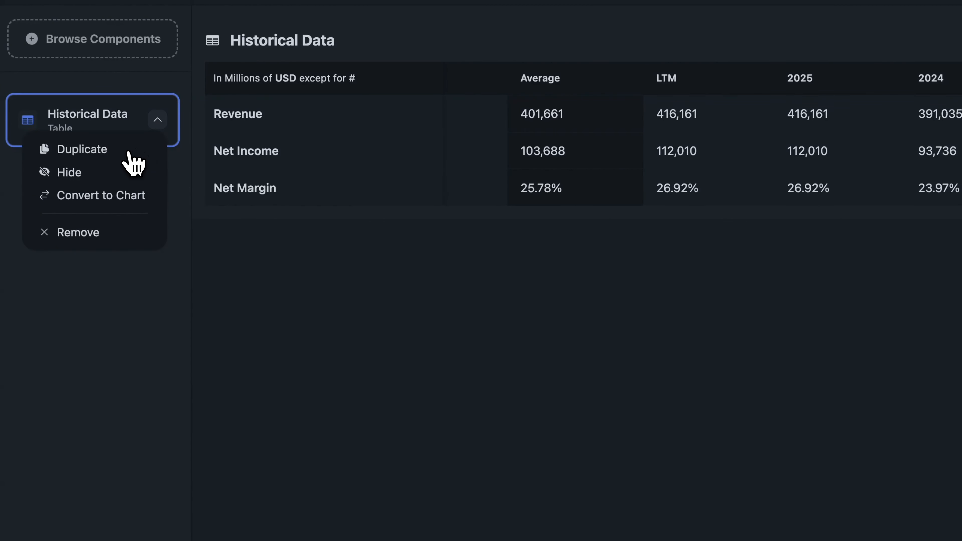
left_click(137, 151)
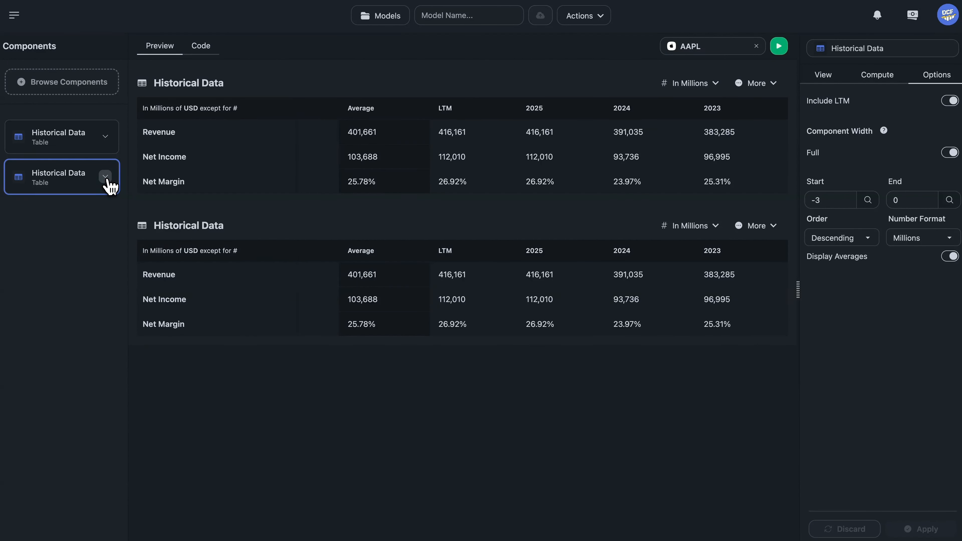
left_click(106, 176)
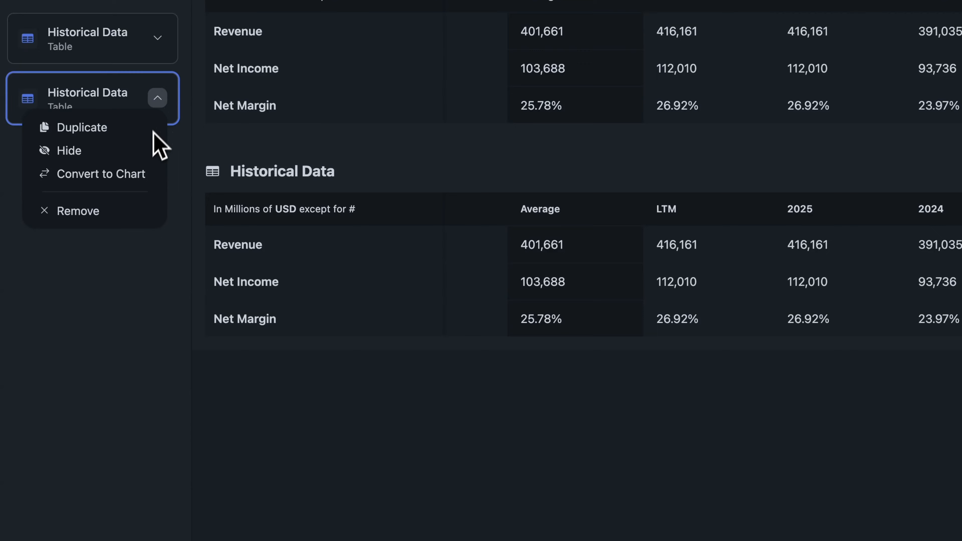
left_click(135, 176)
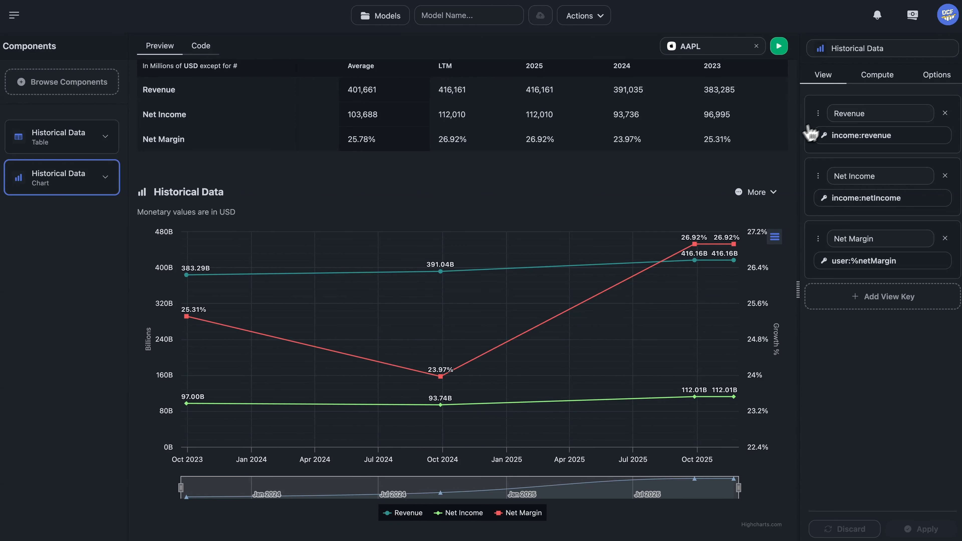
- Exclude LTM from the Historical Data chart, display income:revenue, income:netIncome and user:%netMargin as bars, and apply the changes
left_click(946, 78)
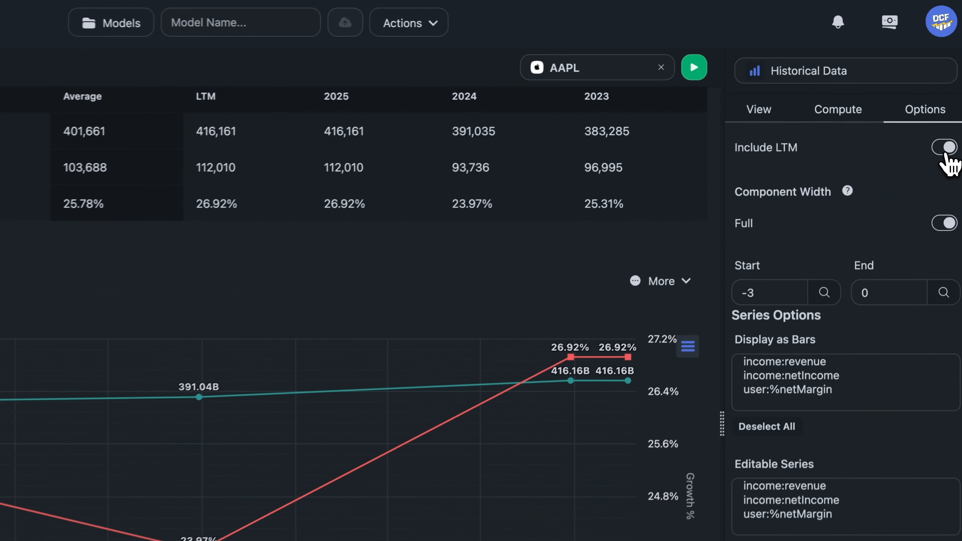
left_click(944, 154)
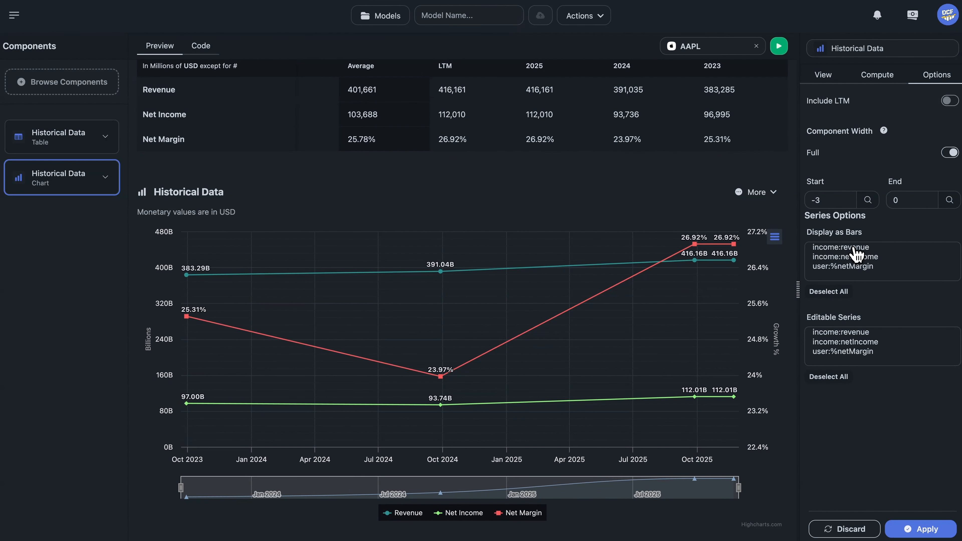
left_click(854, 258)
key("shift+Down")
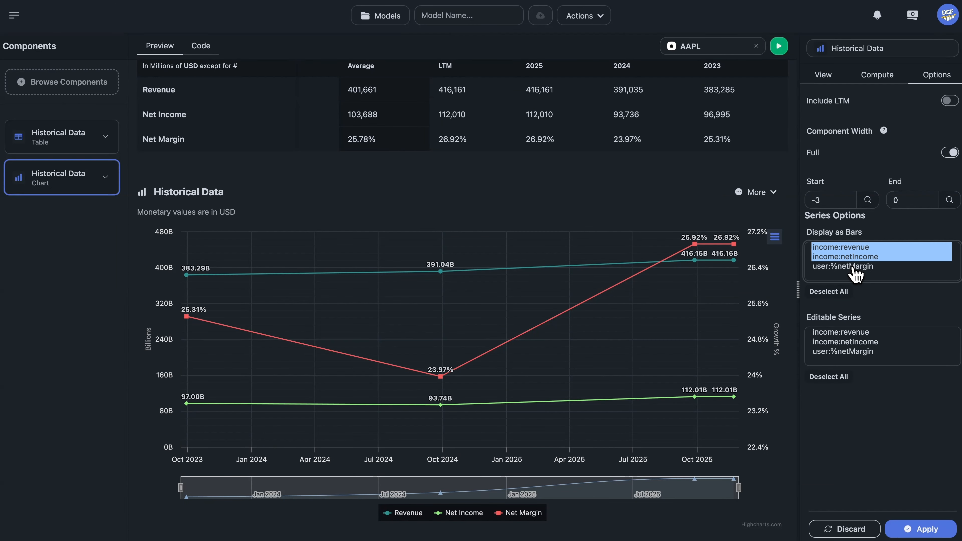
left_click(854, 267, "shift")
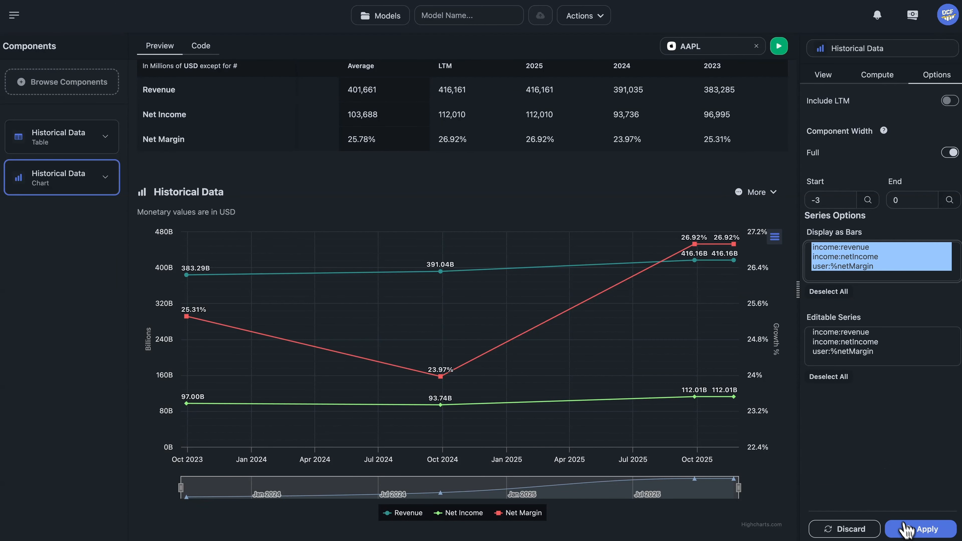
left_click(912, 534)
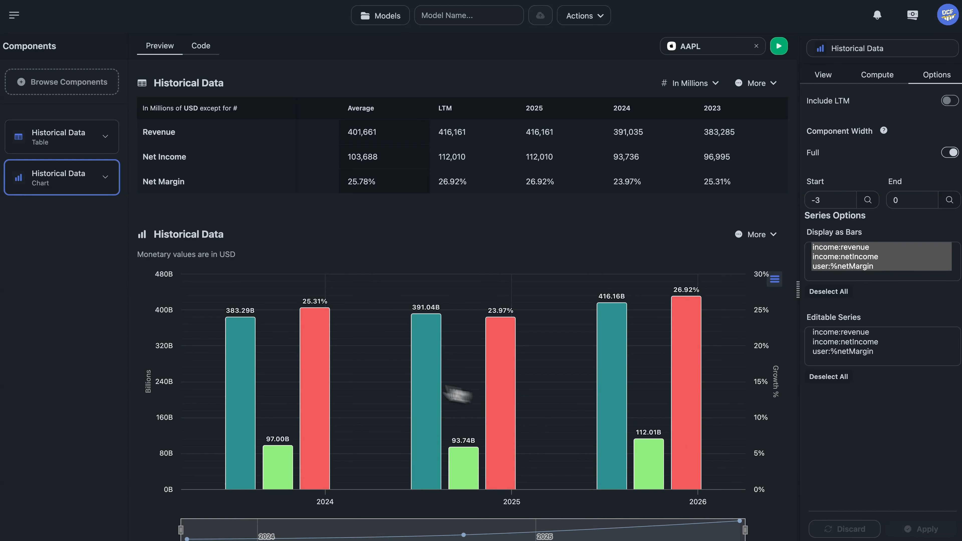
- Deselect the Historical Data chart and hide it from the model preview
left_click(123, 390)
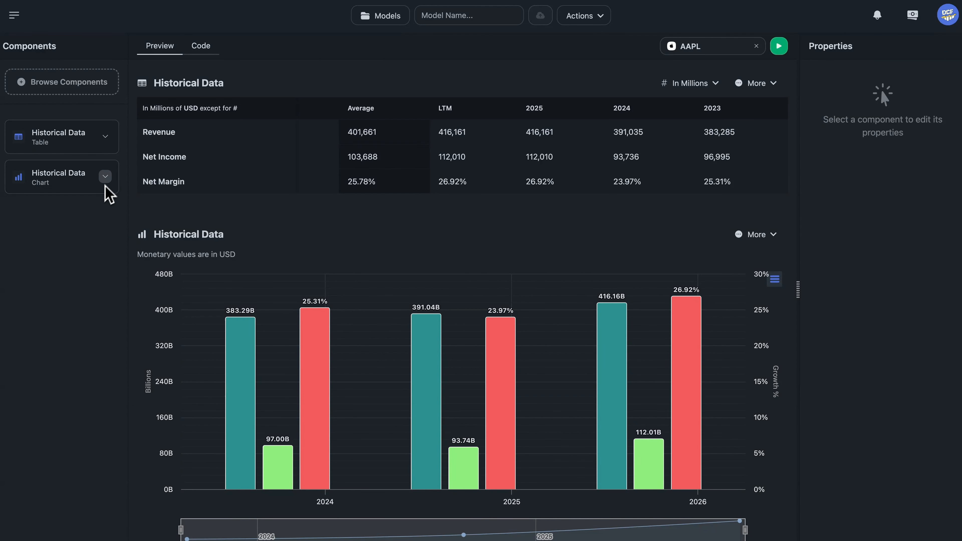
left_click(105, 177)
left_click(46, 211)
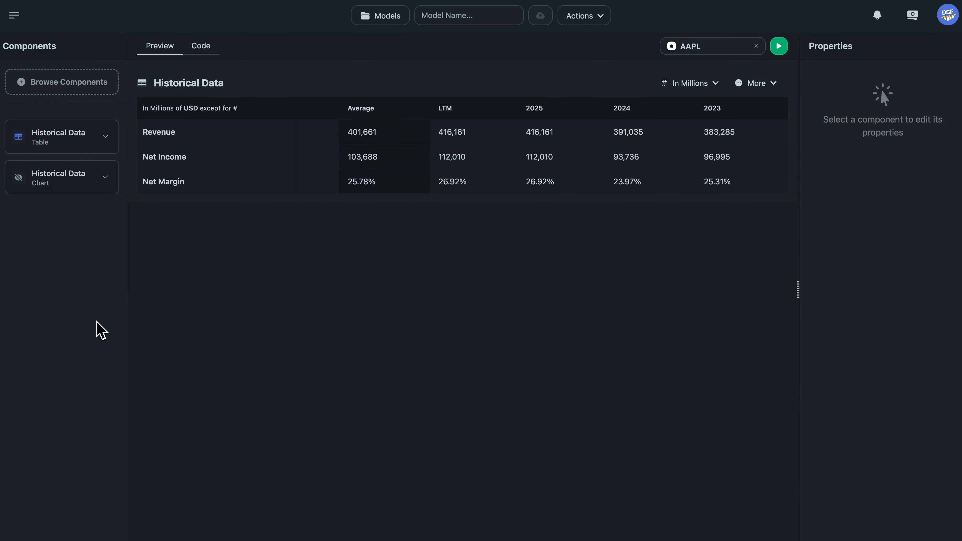
- Add a second time-series table to the model, name it Forecasted Data, and apply the change
left_click(106, 88)
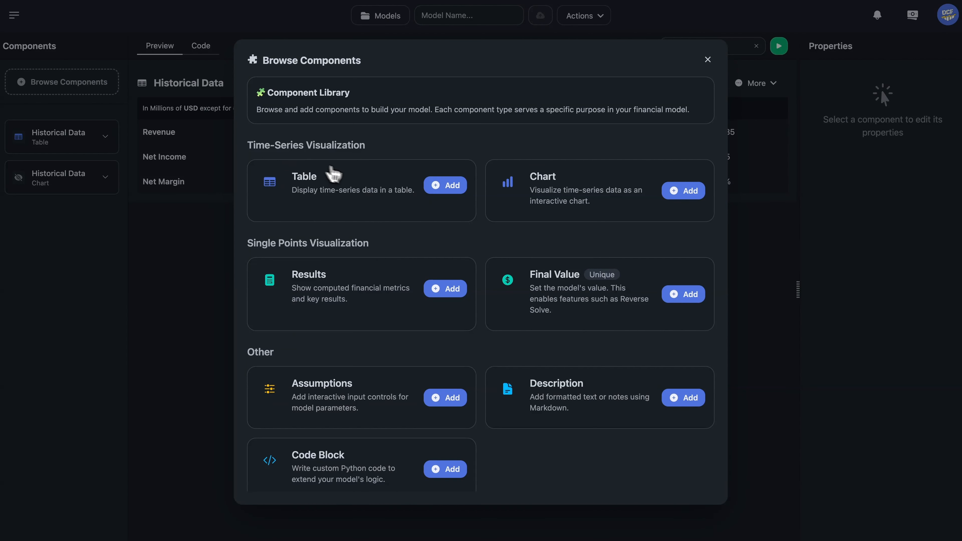
left_click(445, 186)
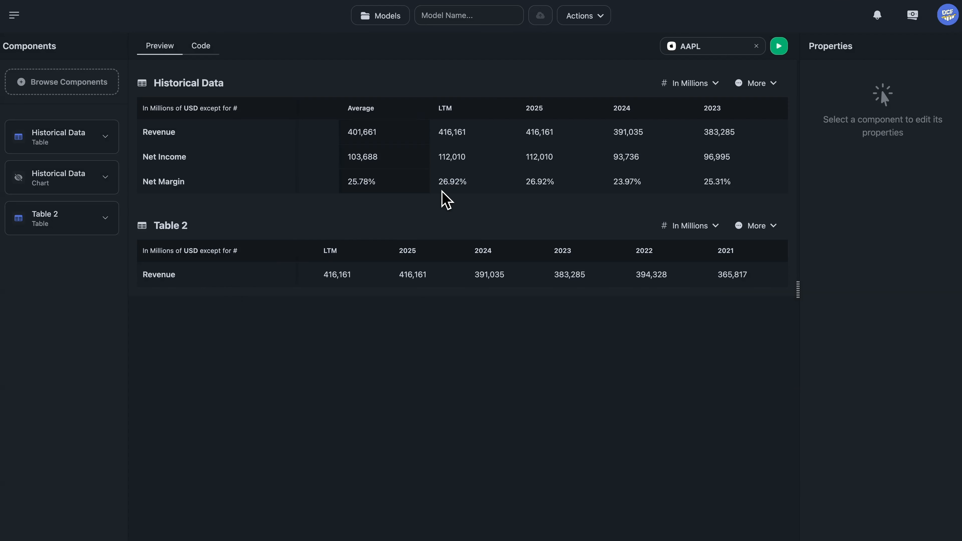
left_click(77, 214)
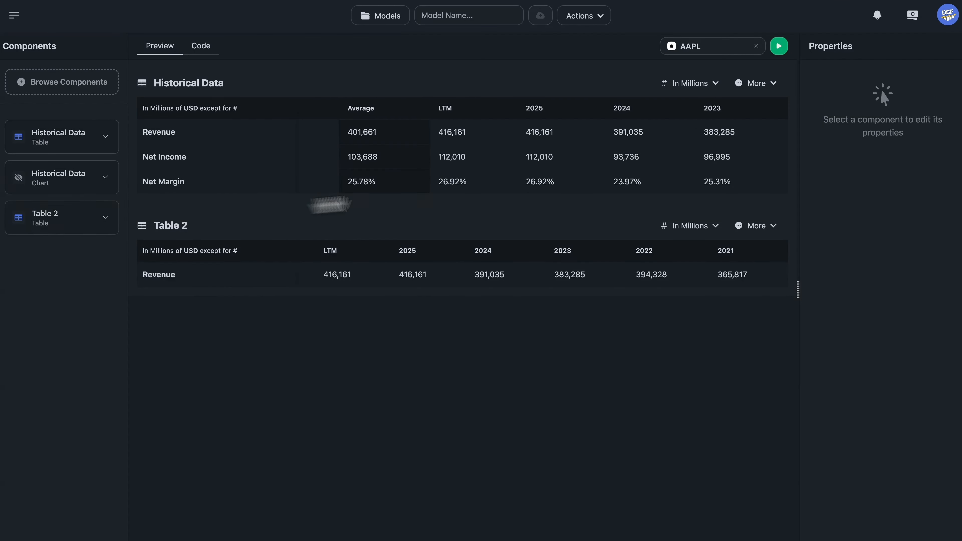
triple_click(880, 49)
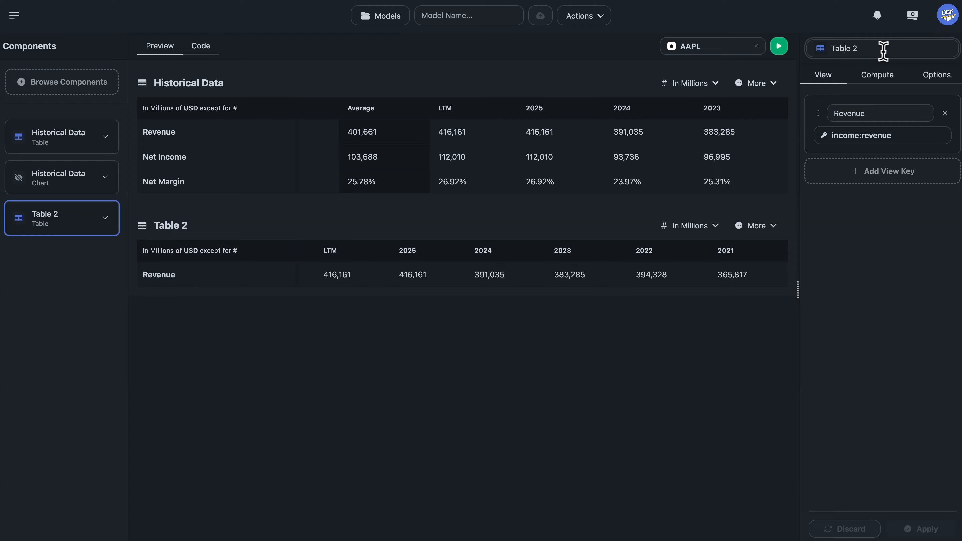
type("Forecasted Data")
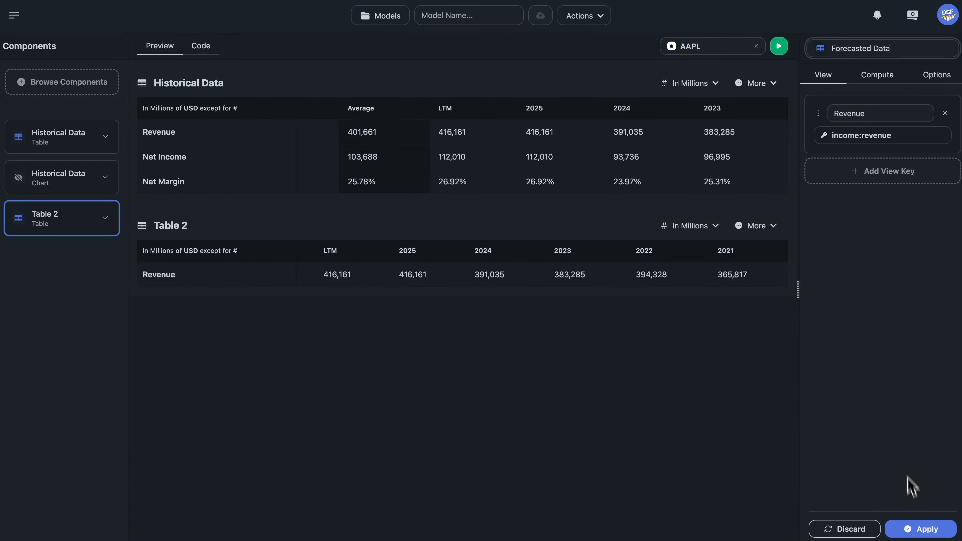
left_click(919, 531)
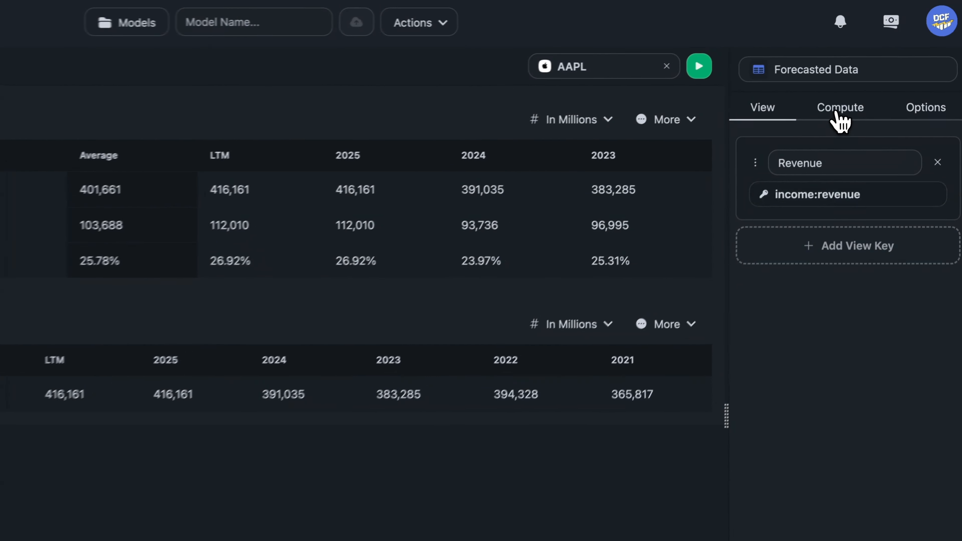
- Start a forecast key in the Forecasted Data table for the income statement's Revenue time-series
left_click(839, 111)
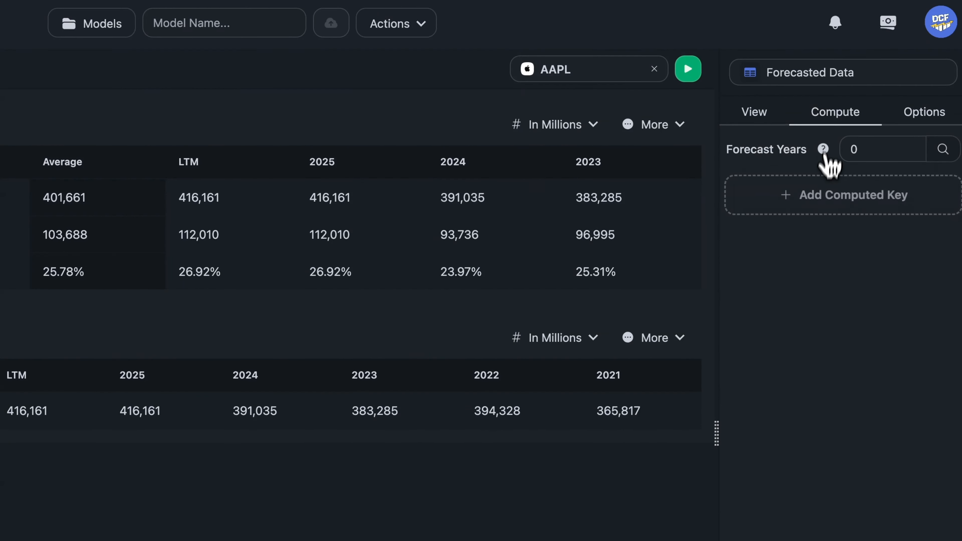
left_click(838, 212)
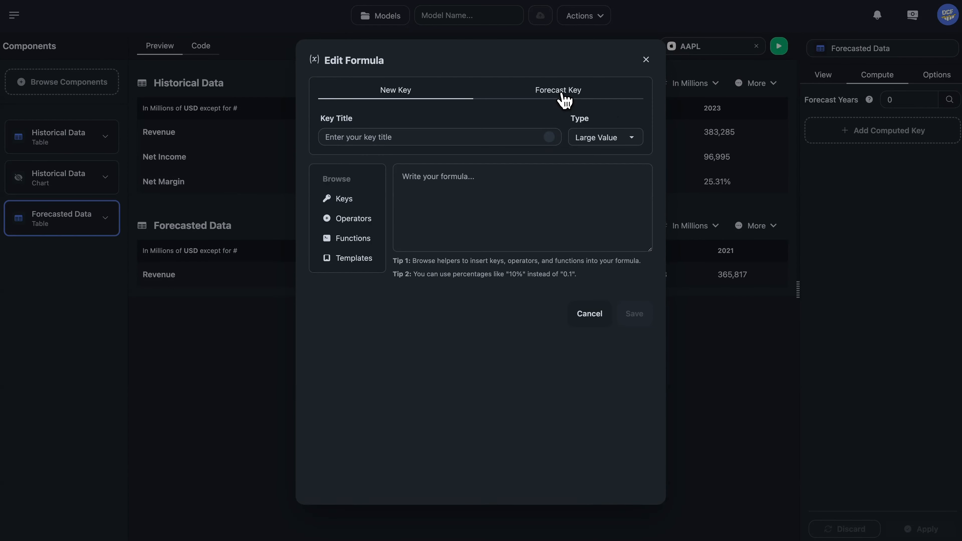
left_click(565, 99)
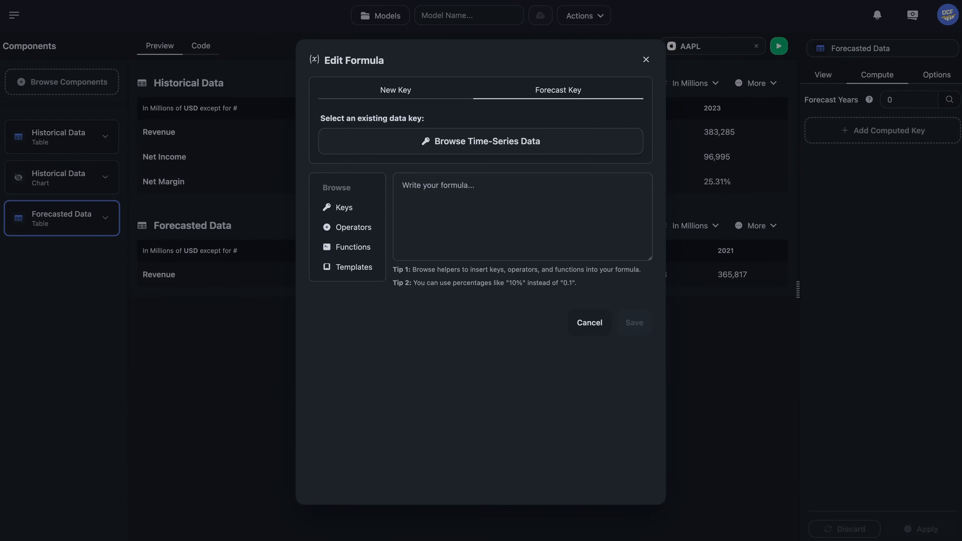
left_click(486, 151)
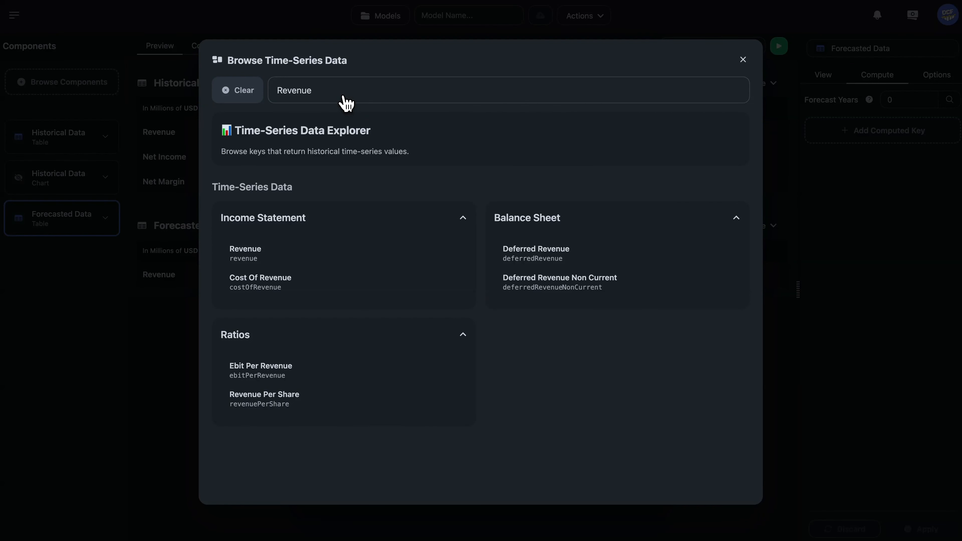
left_click(282, 264)
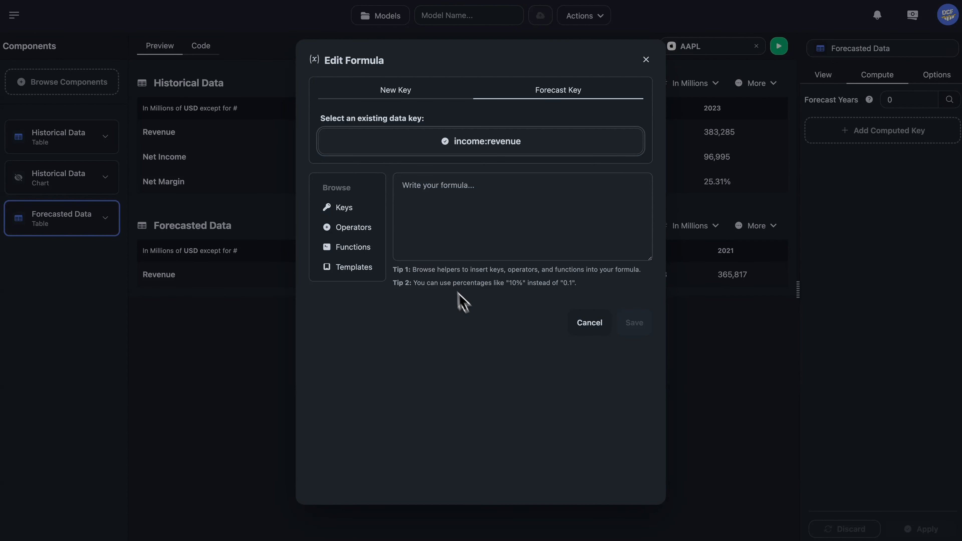
- Build the revenue forecast formula income:revenue:-1 * (1 + 10%), using the income statement's Revenue key offset by -1, and save it
left_click(363, 216)
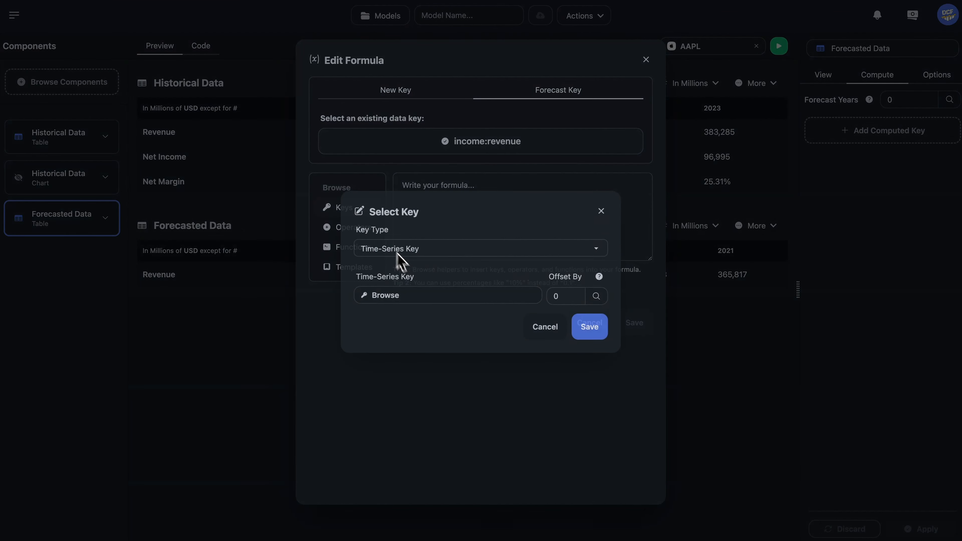
left_click(423, 299)
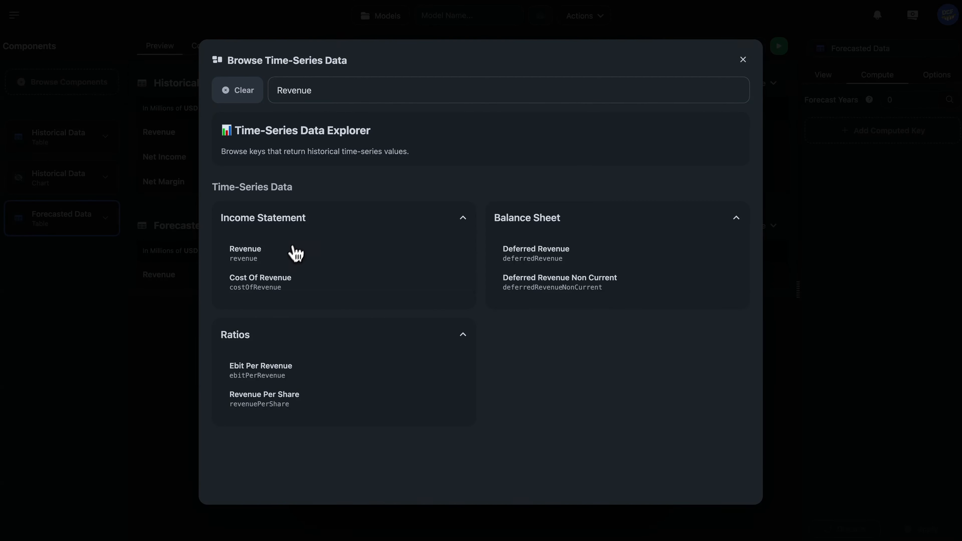
left_click(288, 257)
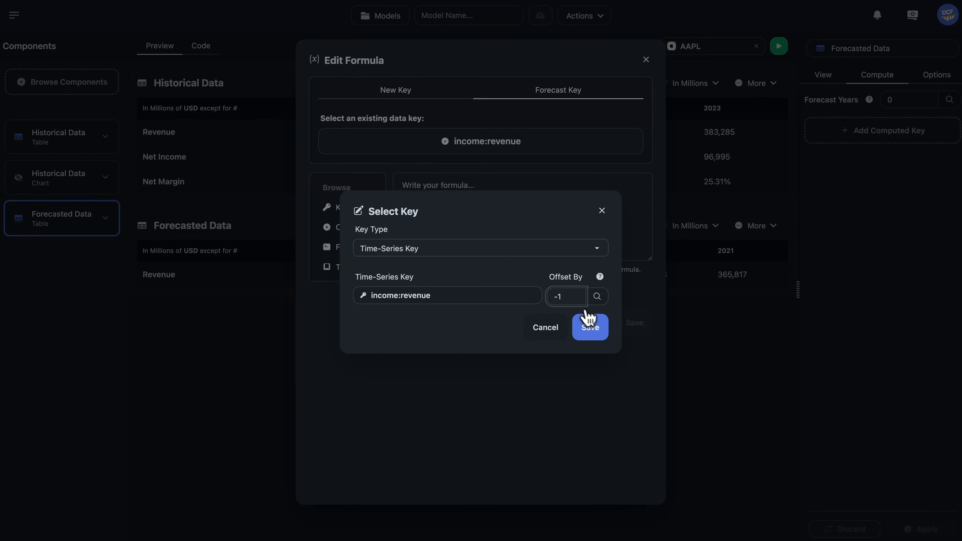
left_click(594, 338)
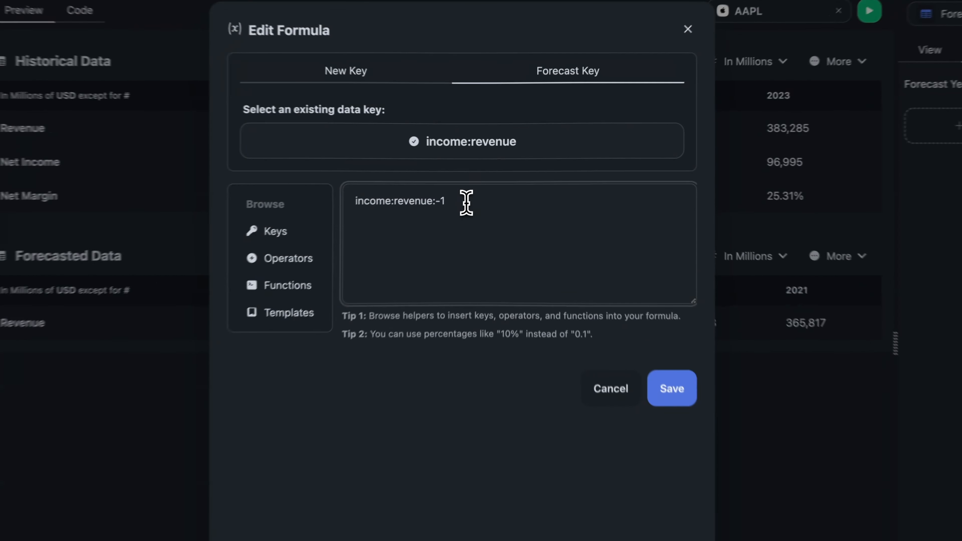
type("* (1 + 10%)")
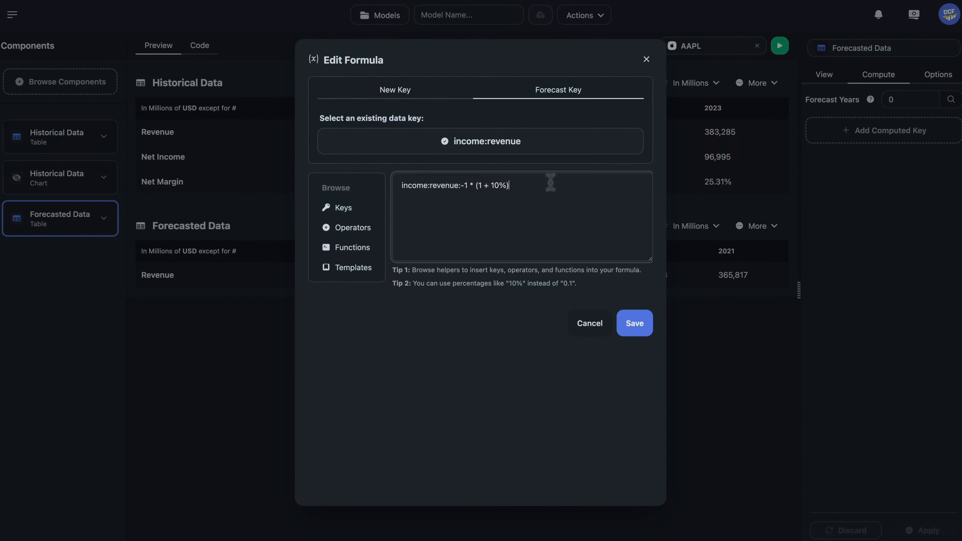
left_click(634, 331)
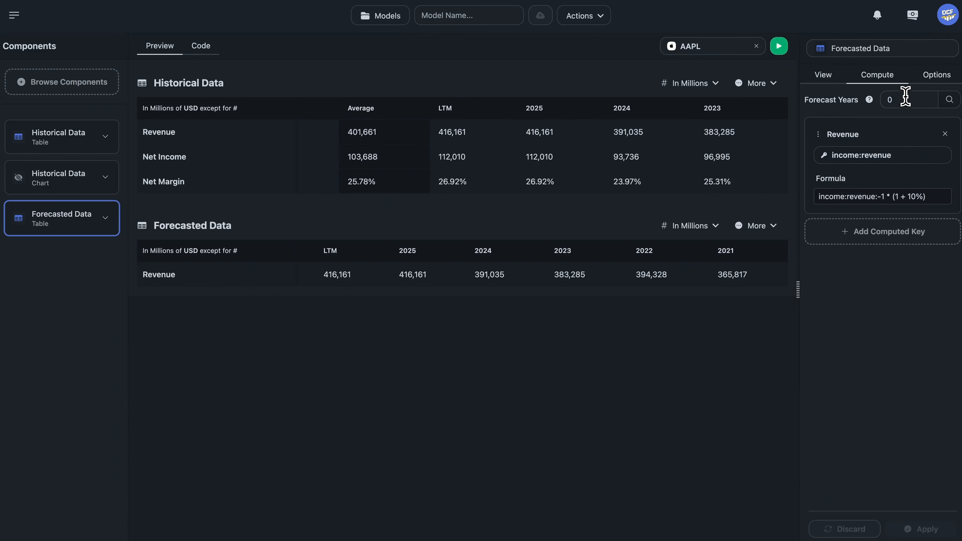
- Set the Forecasted Data table's Forecast Years to 3 and apply the change
key("BackSpace")
type("3")
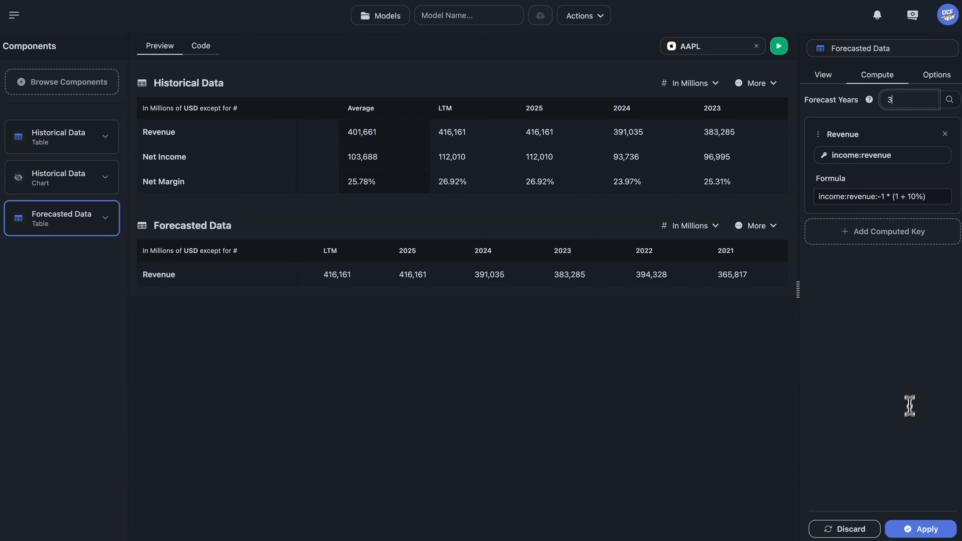
left_click(910, 528)
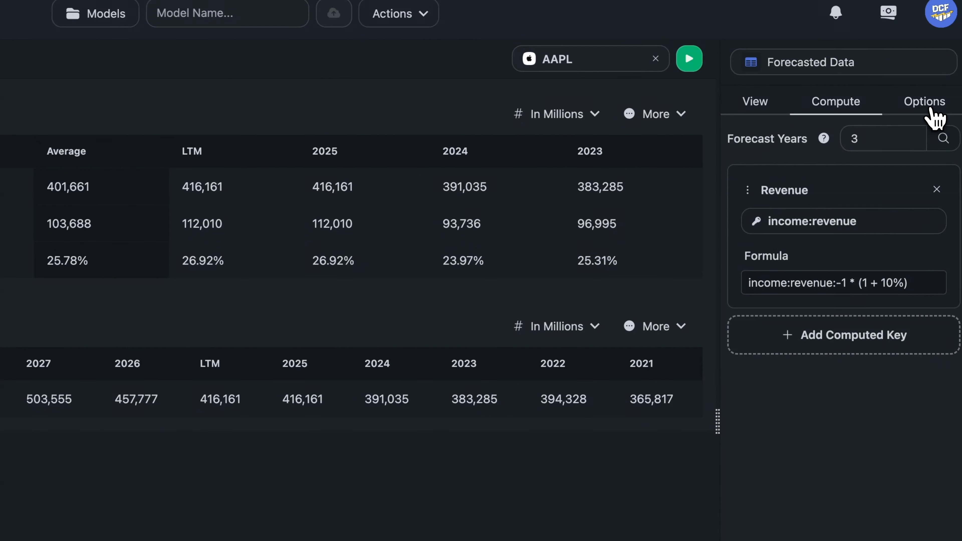
- Set the Forecasted Data table's Start option to 1 and apply the change
left_click(930, 109)
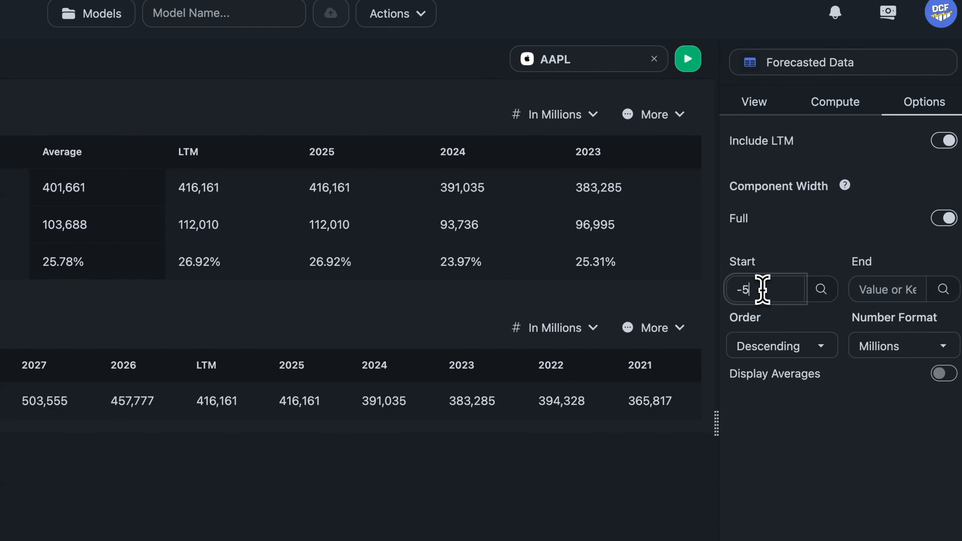
key("BackSpace")
key("BackSpace")
type("1")
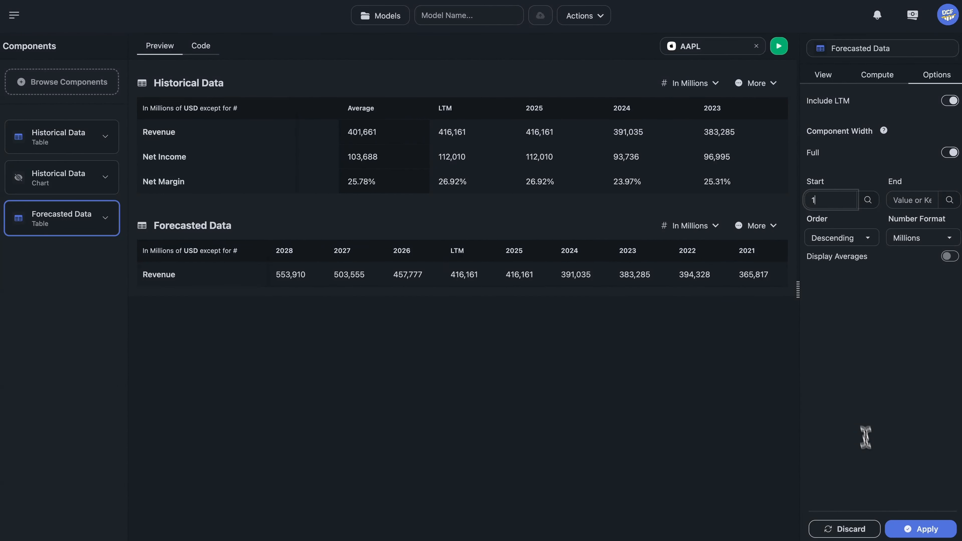
left_click(912, 528)
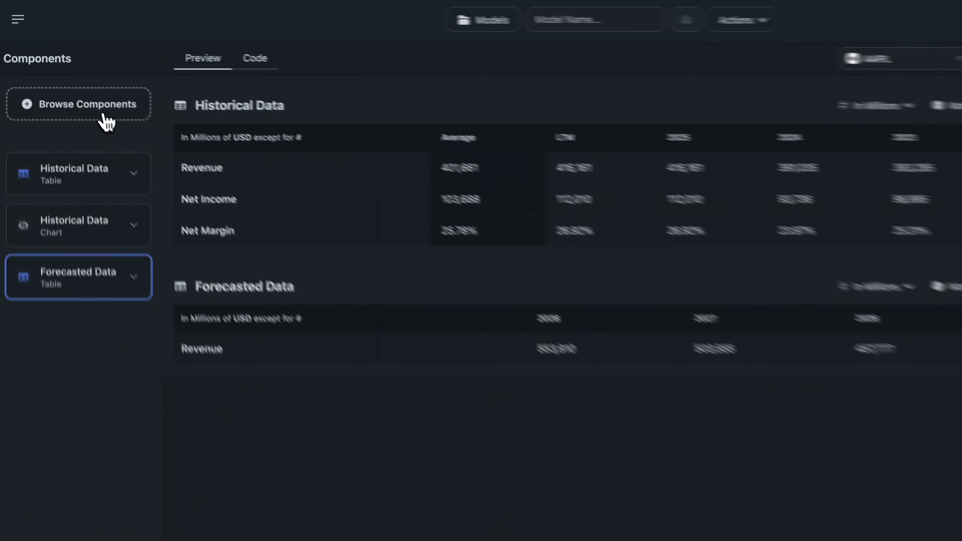
- Add an Assumptions component to the model and place it directly below the Historical Data table in the component order
left_click(81, 90)
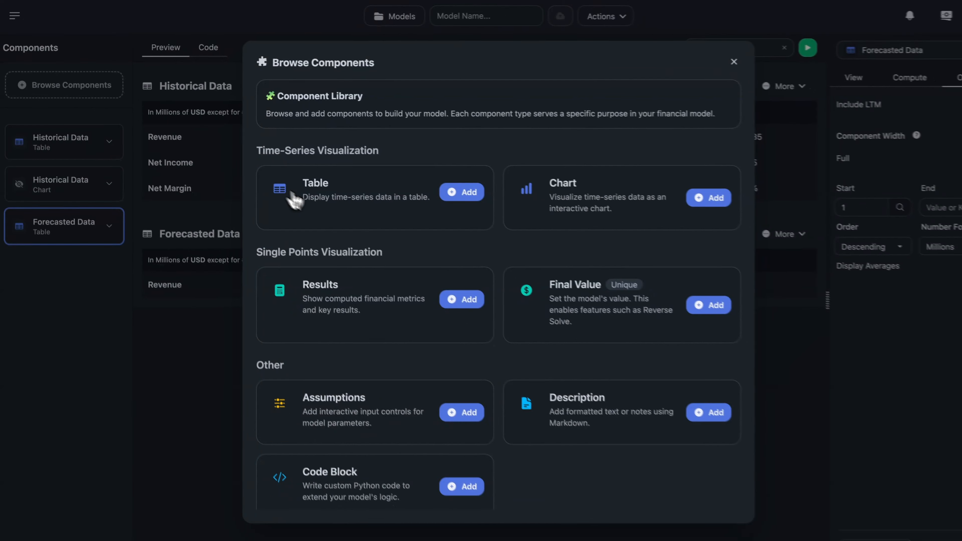
left_click(447, 397)
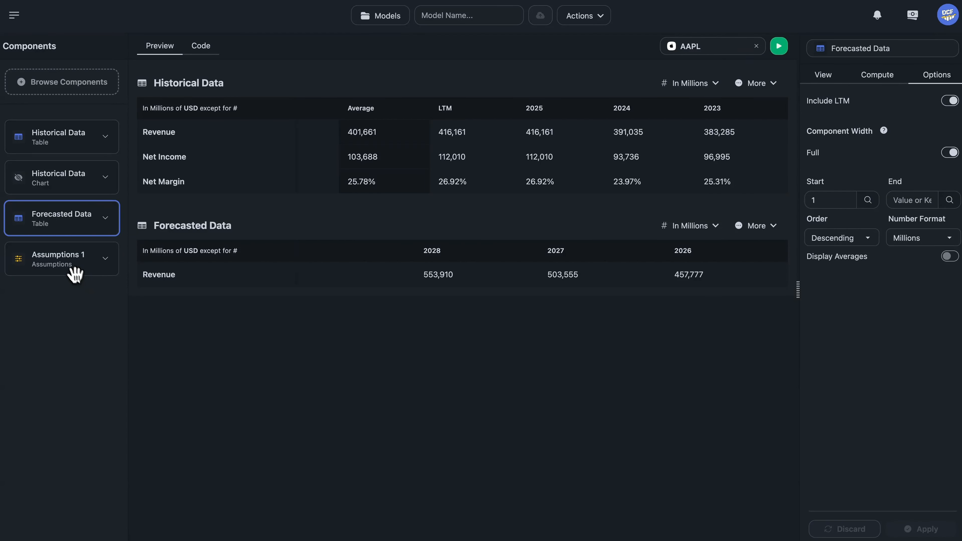
left_click_drag(83, 272, 87, 110)
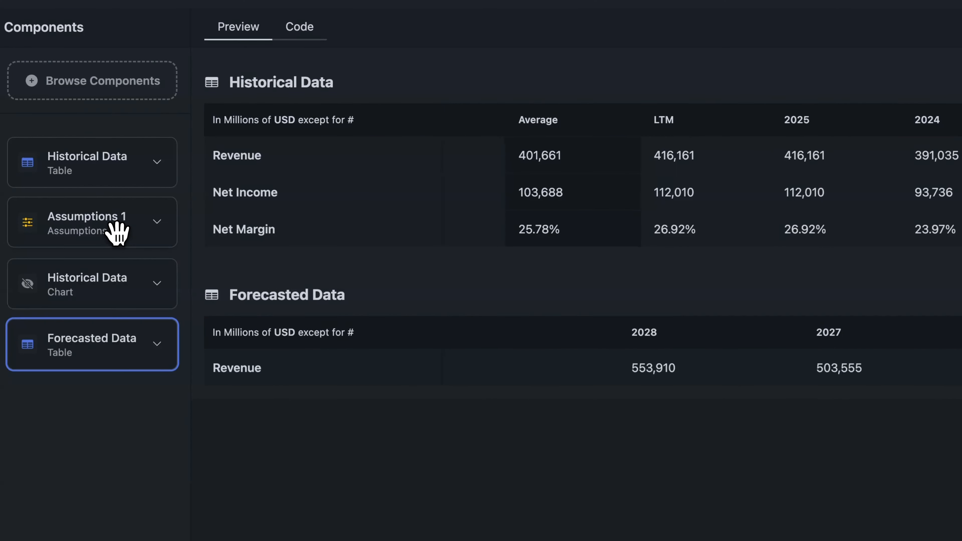
- Start a new assumption in Assumptions 1 with the title Net Margin and the type % Percentage
left_click(118, 231)
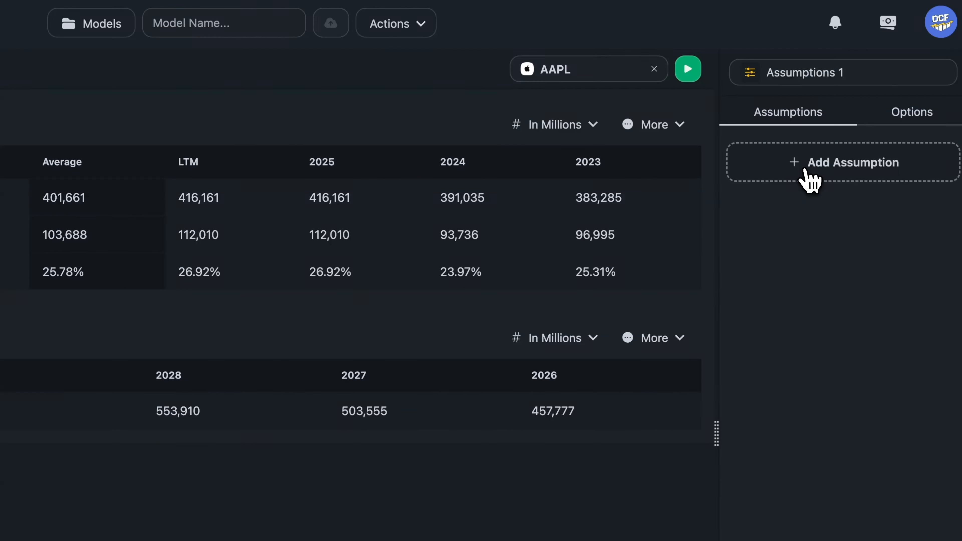
left_click(810, 178)
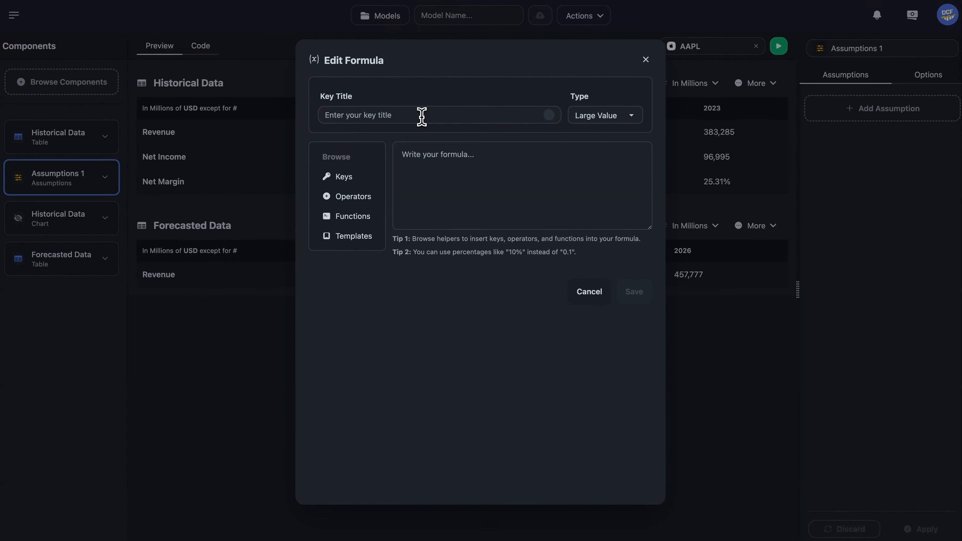
left_click(421, 116)
type("Net Margin")
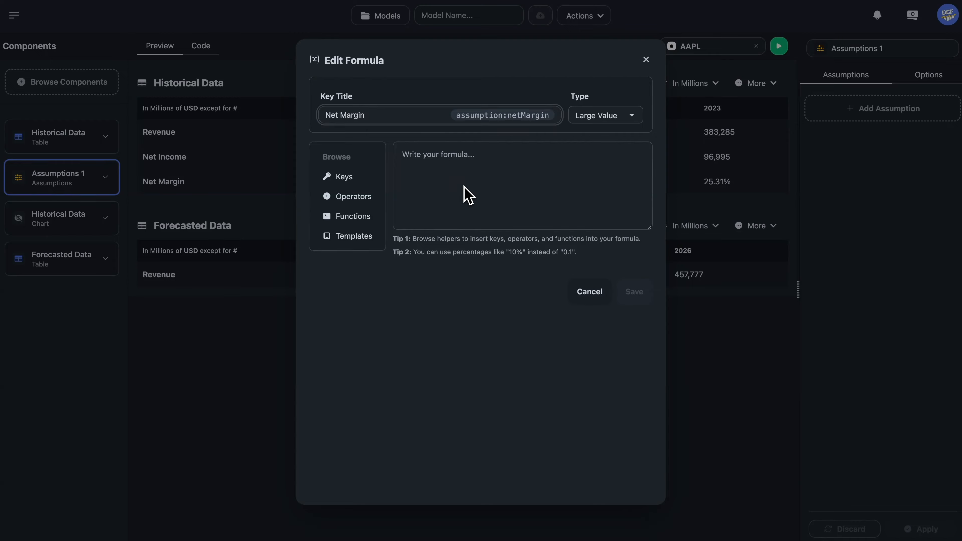
left_click(631, 122)
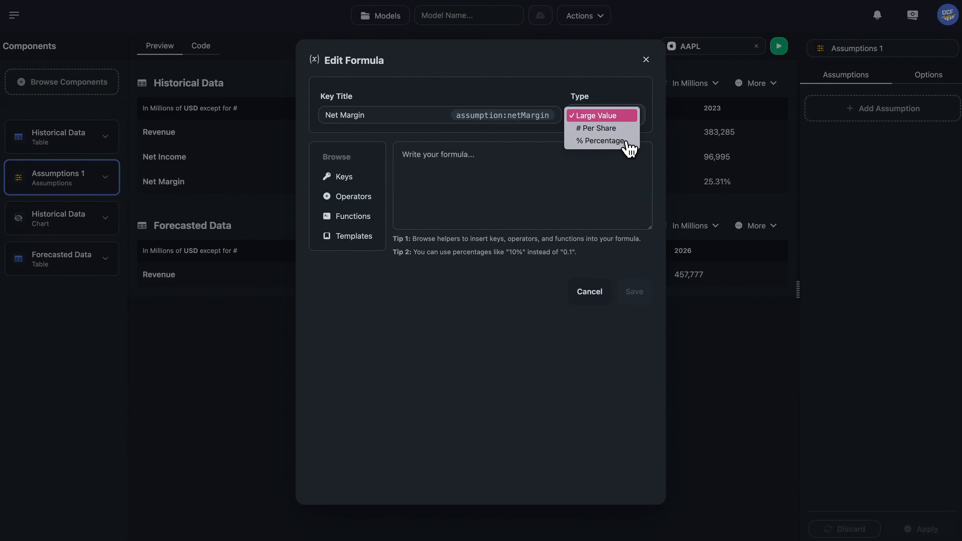
left_click(624, 143)
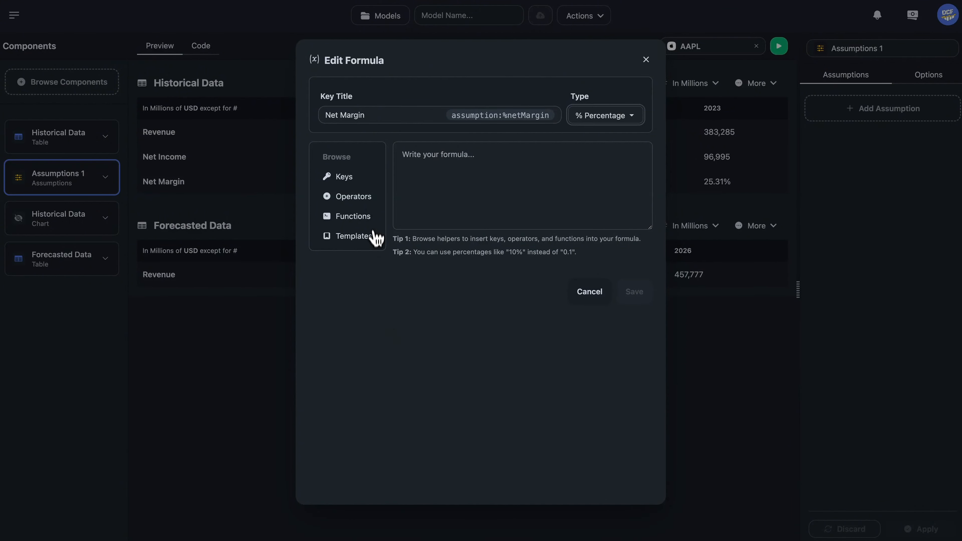
- Define the Net Margin assumption as the average function of the computed Net Margin key, with Start -3 and End 0, and save it
left_click(373, 220)
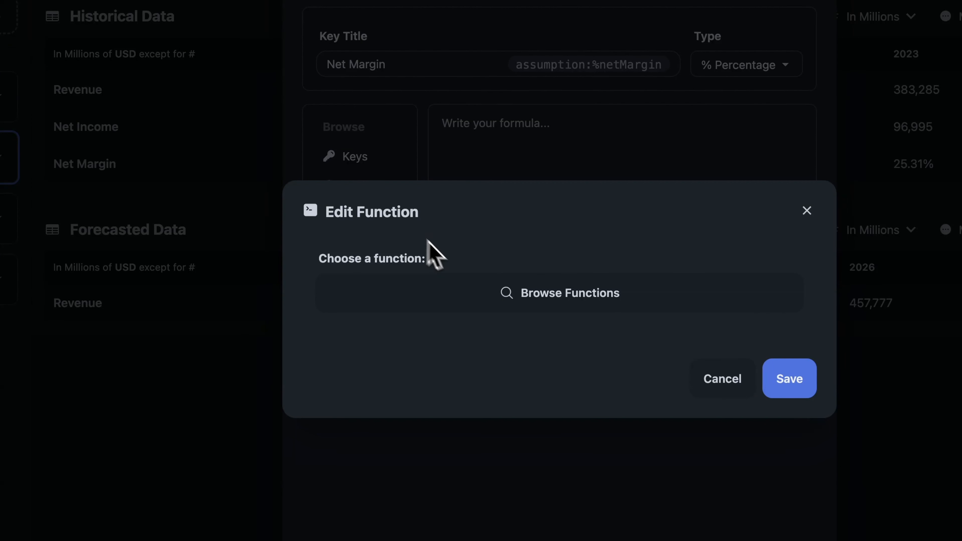
left_click(489, 306)
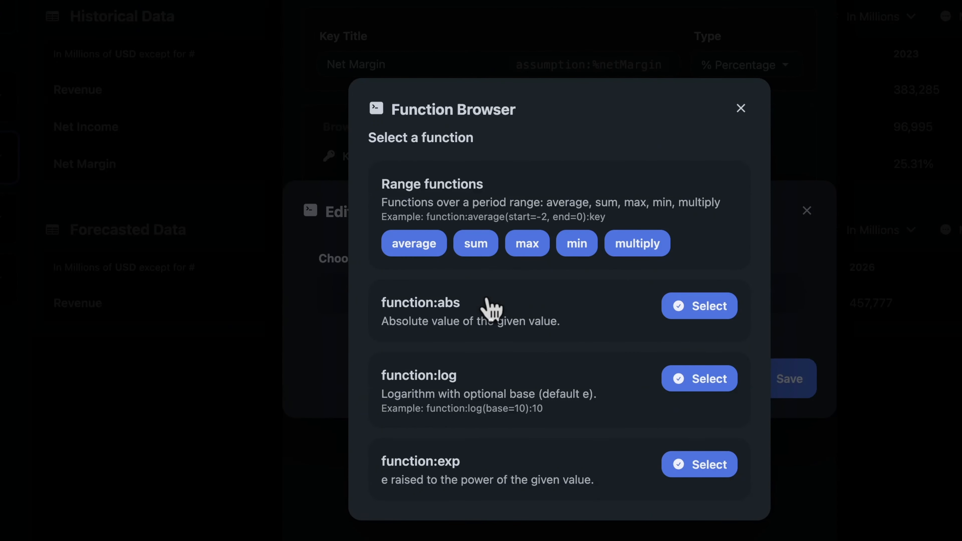
left_click(417, 252)
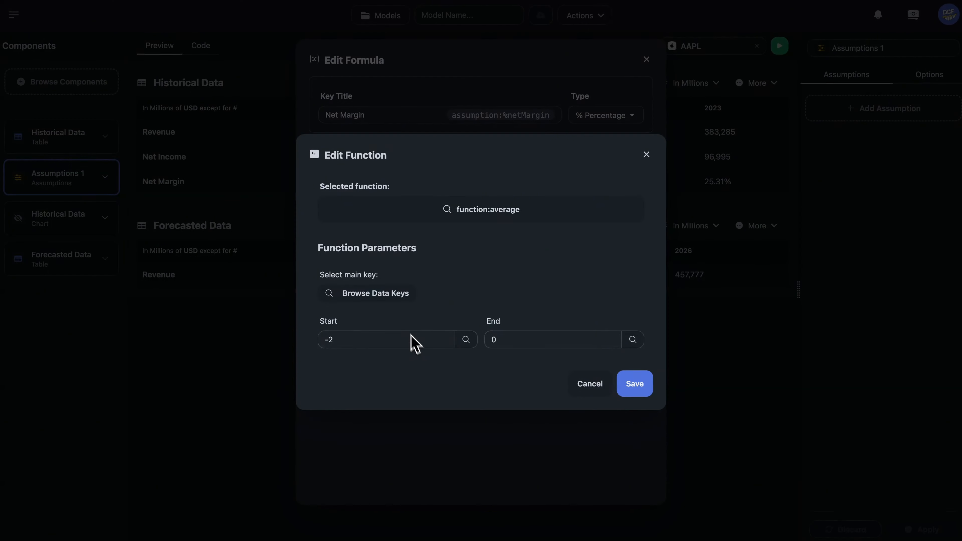
left_click(377, 299)
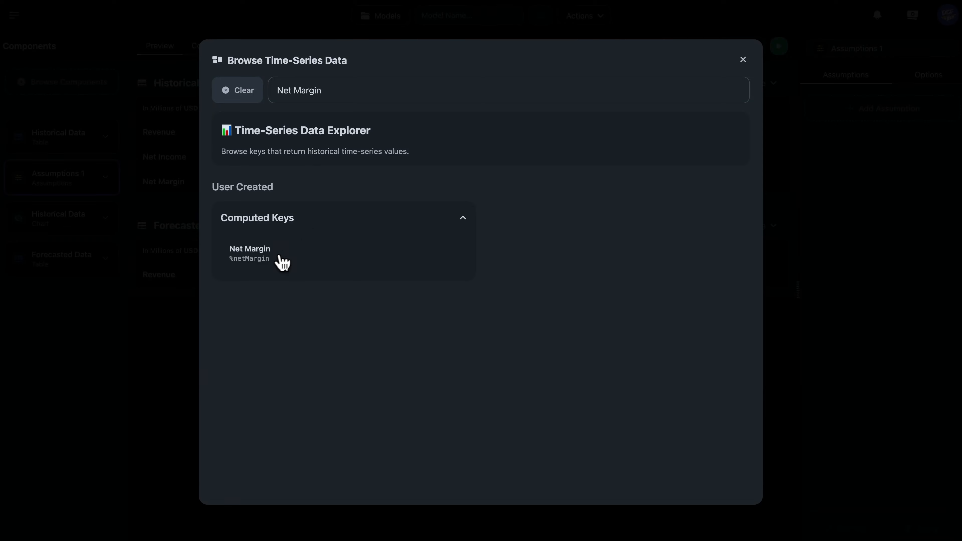
left_click(285, 264)
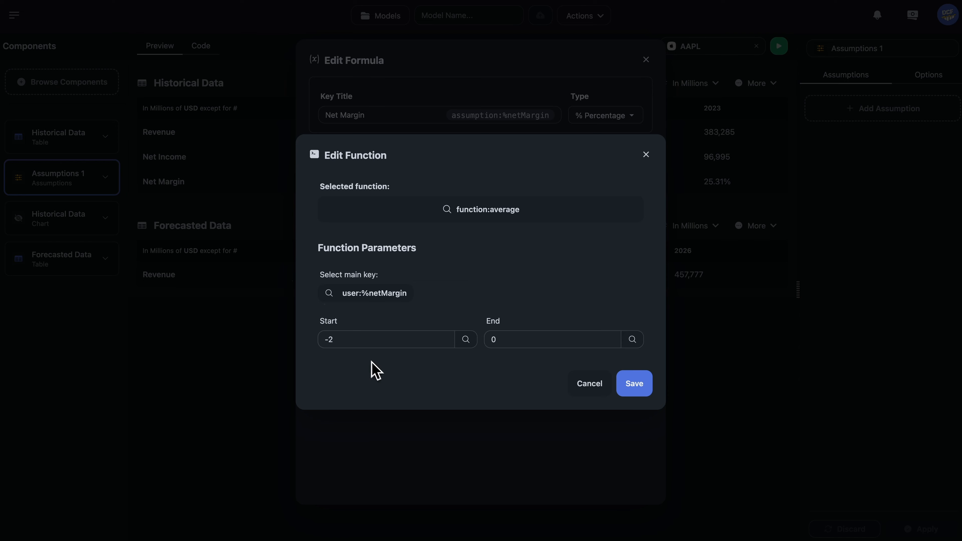
left_click(353, 340)
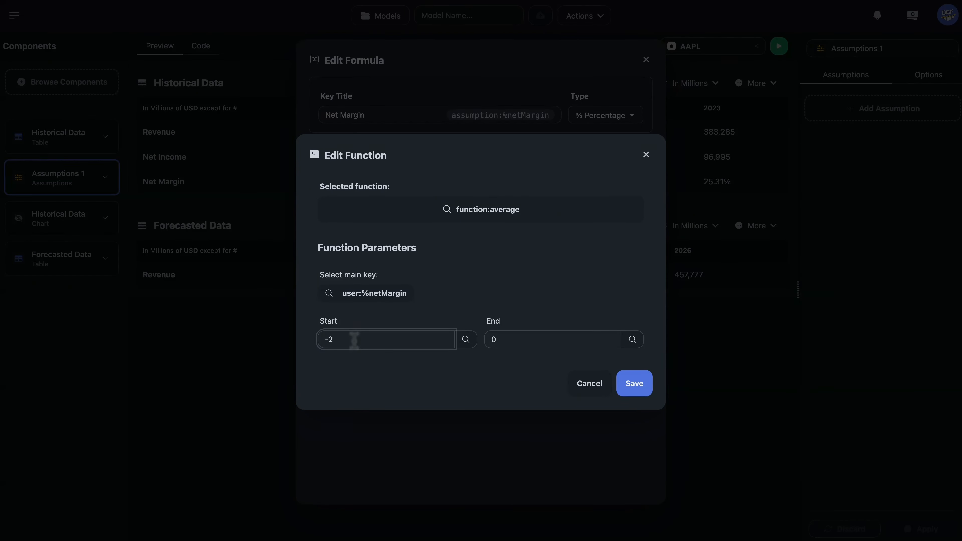
type("3")
left_click(636, 393)
left_click(635, 296)
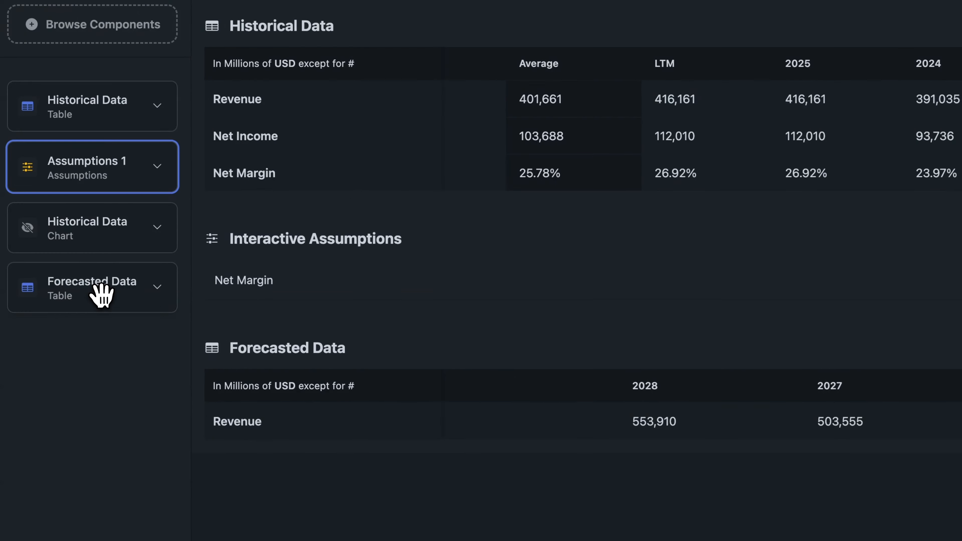
- Start a forecast key in the Forecasted Data table for the income statement's Net Income time-series
left_click(102, 295)
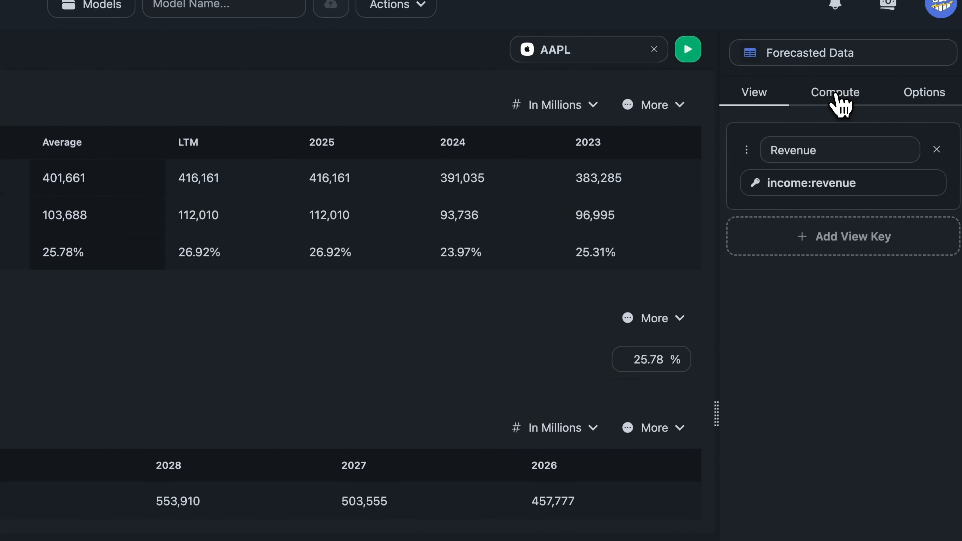
left_click(836, 95)
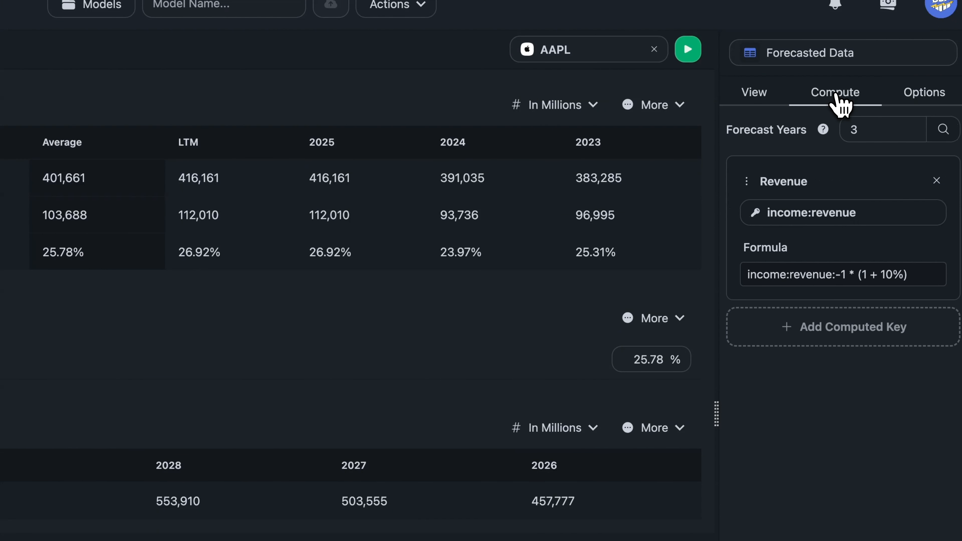
left_click(848, 335)
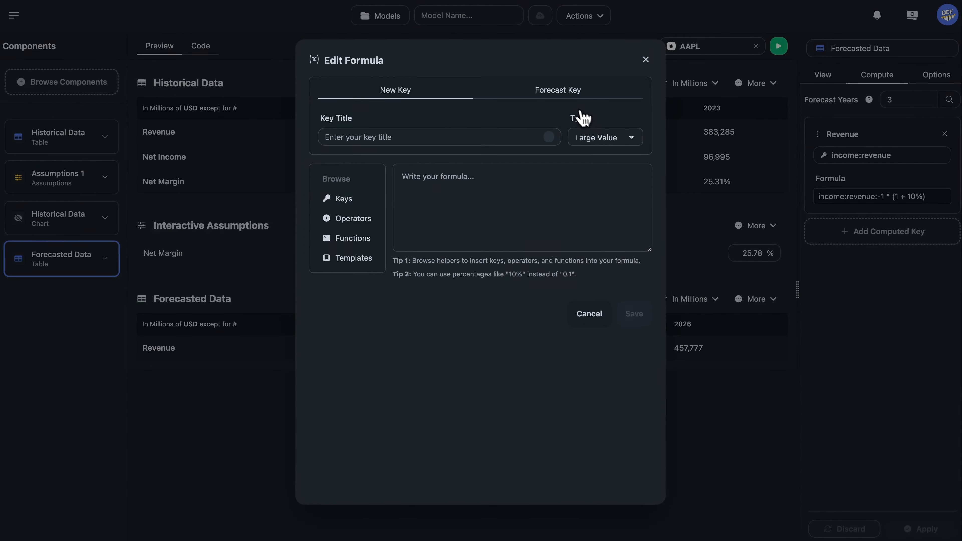
left_click(562, 93)
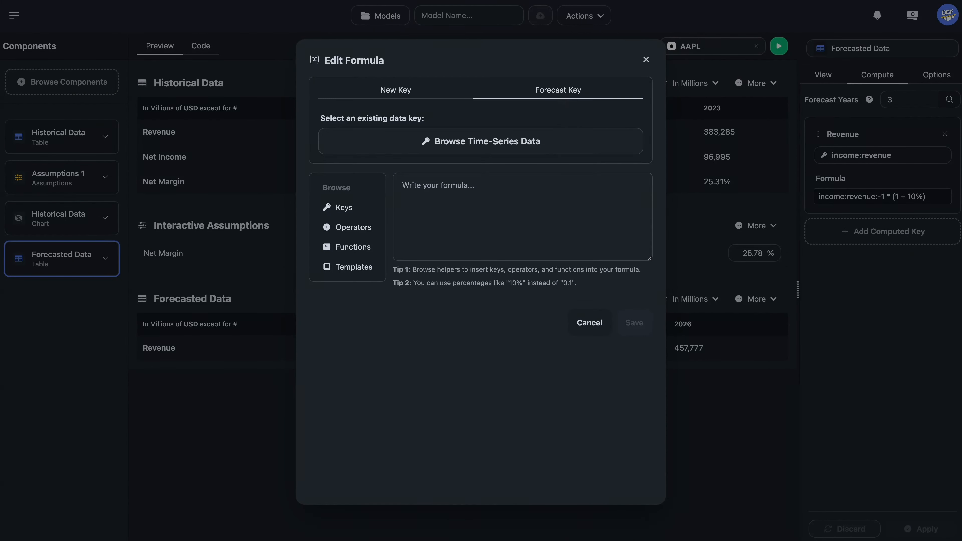
left_click(560, 148)
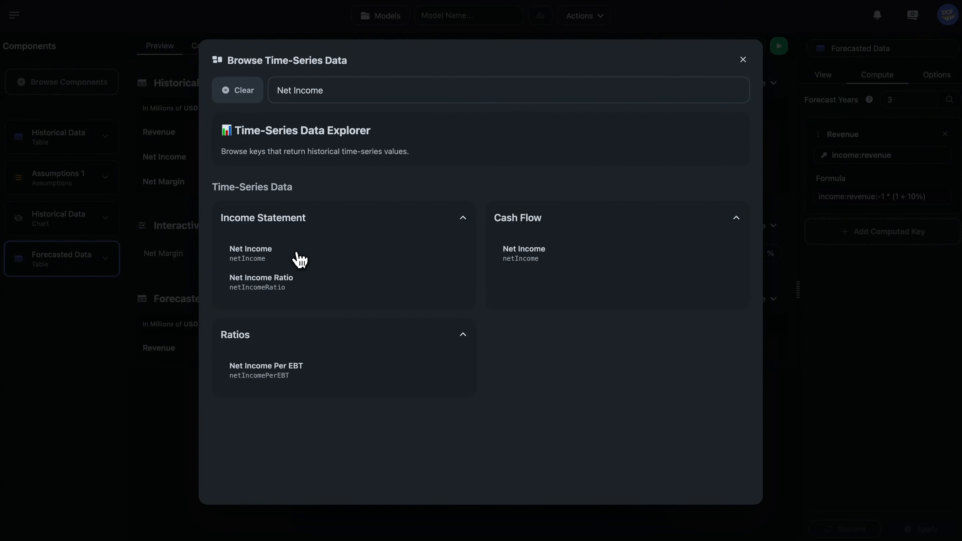
left_click(298, 260)
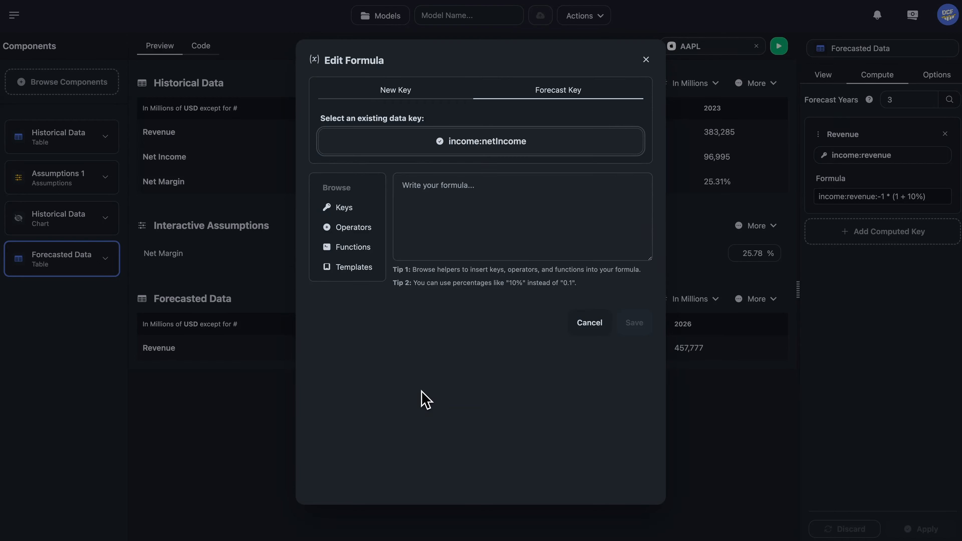
- Insert the income statement's Revenue time-series key with an offset of 0 into the Net Income forecast formula
left_click(364, 216)
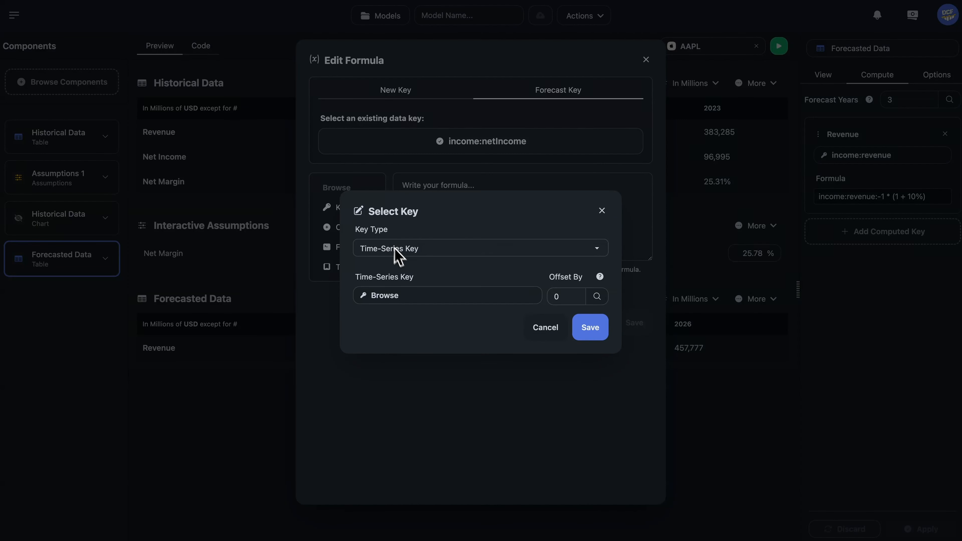
left_click(426, 297)
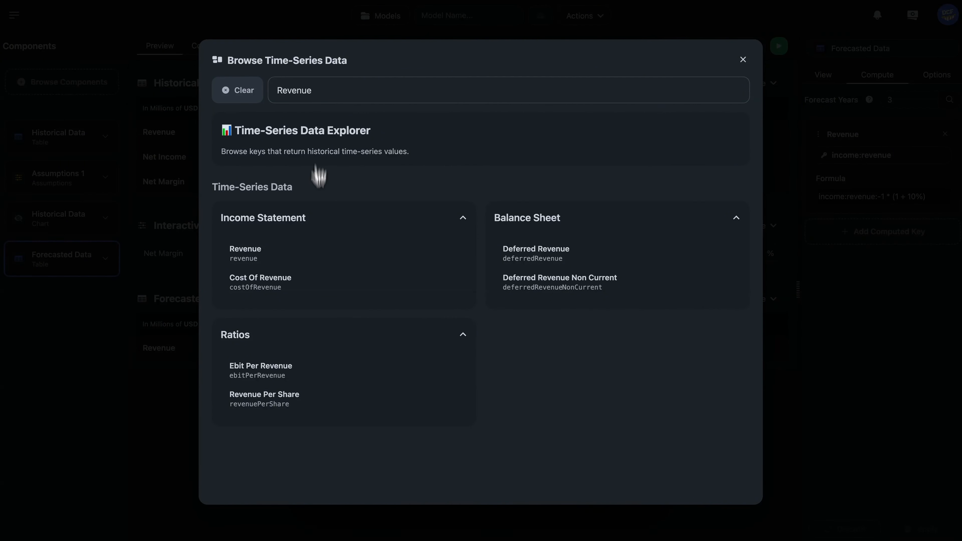
left_click(293, 260)
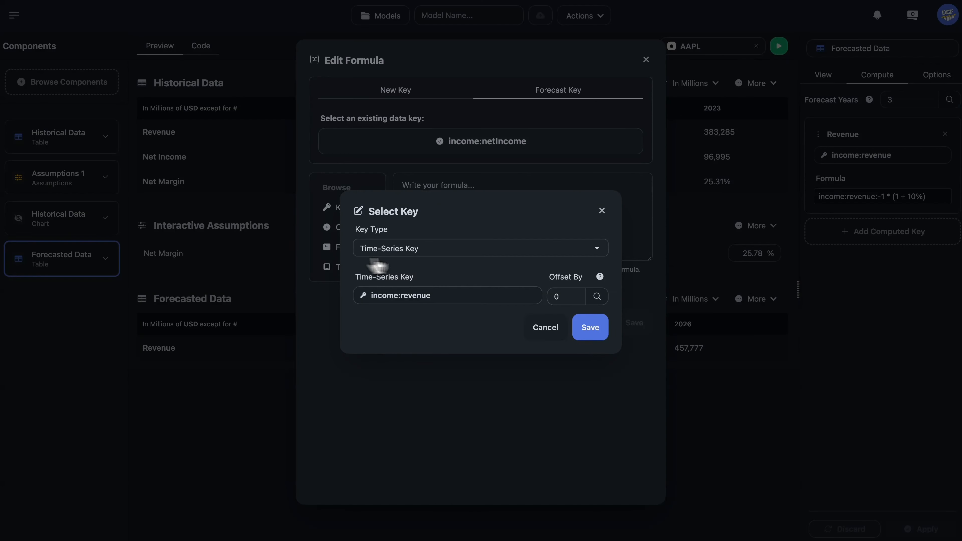
left_click(591, 328)
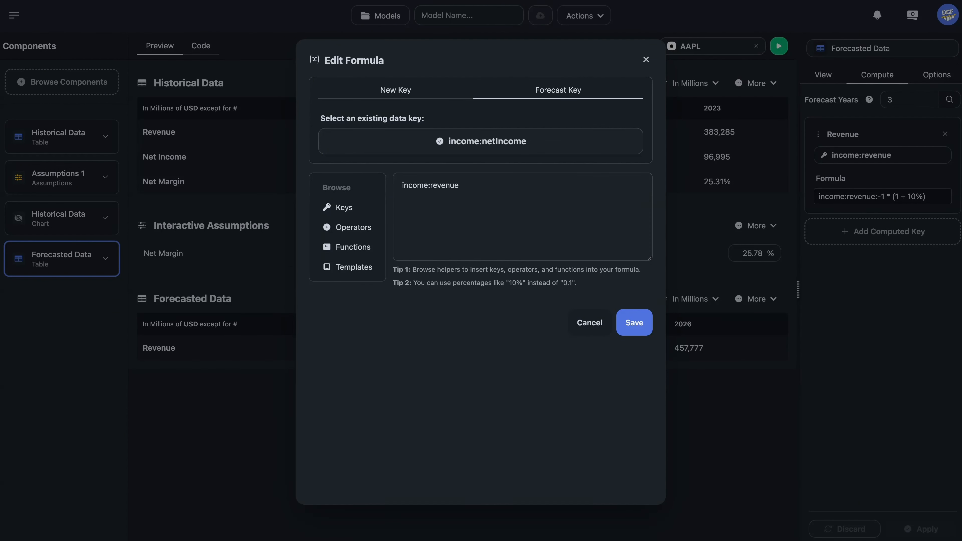
- Complete the Net Income formula as income:revenue * assumption:%netMargin using the single point Net Margin assumption key, and save it
left_click(366, 216)
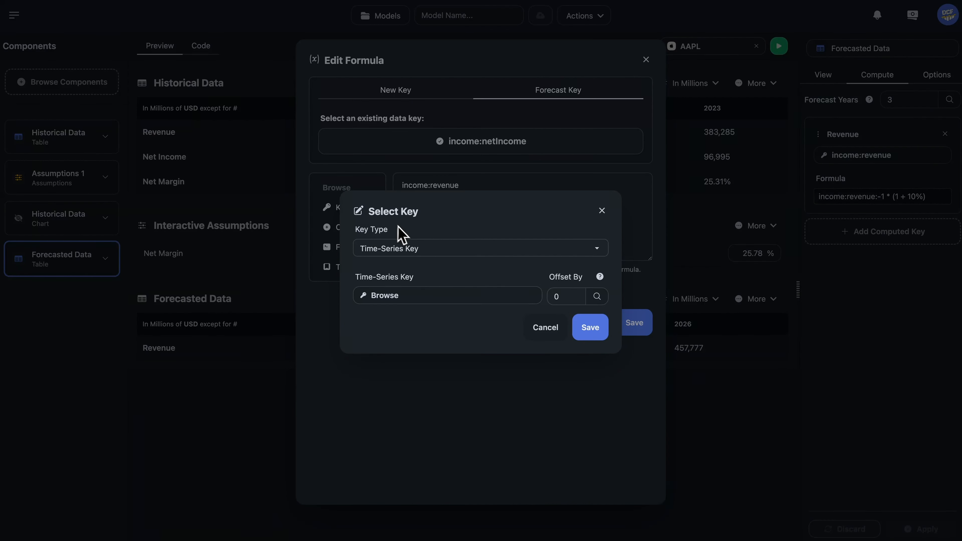
left_click(437, 257)
left_click(437, 265)
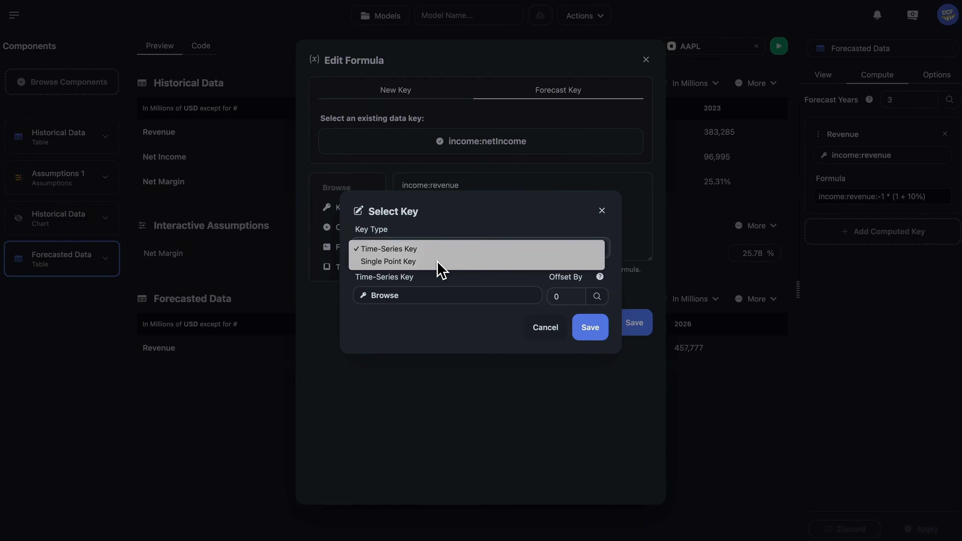
left_click(421, 299)
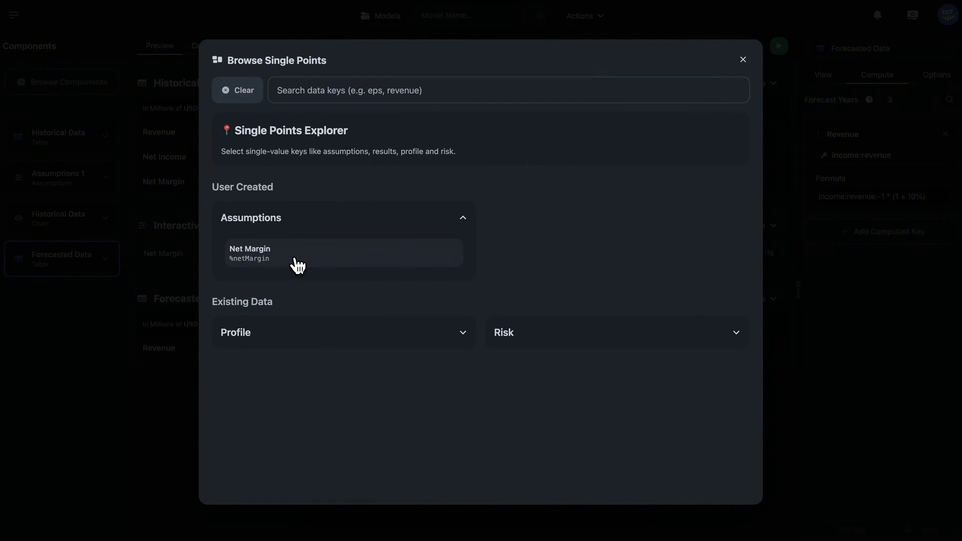
left_click(298, 265)
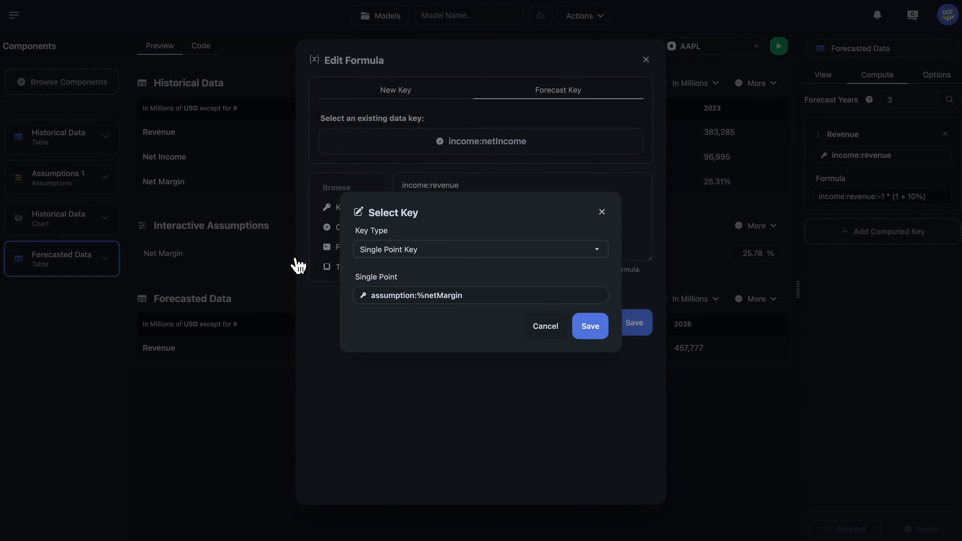
left_click(591, 326)
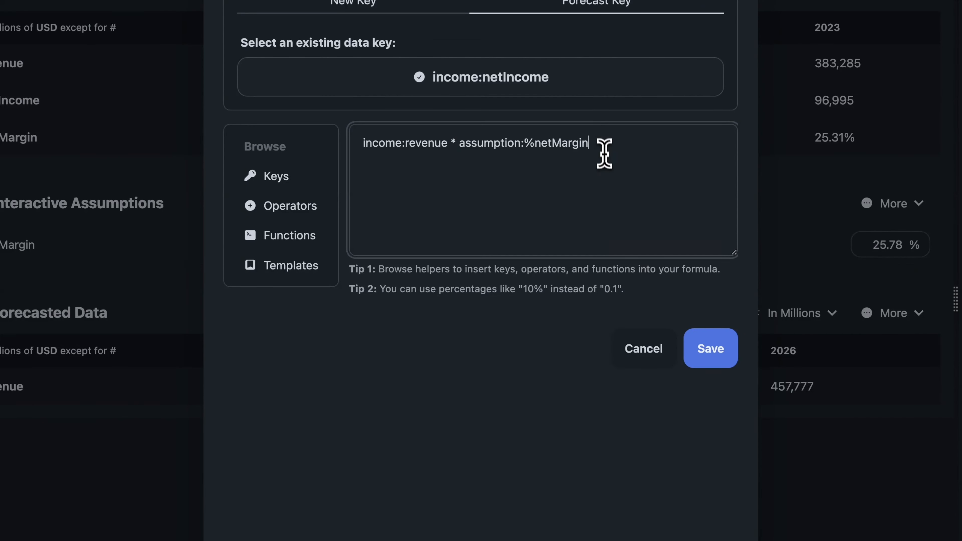
left_click(707, 359)
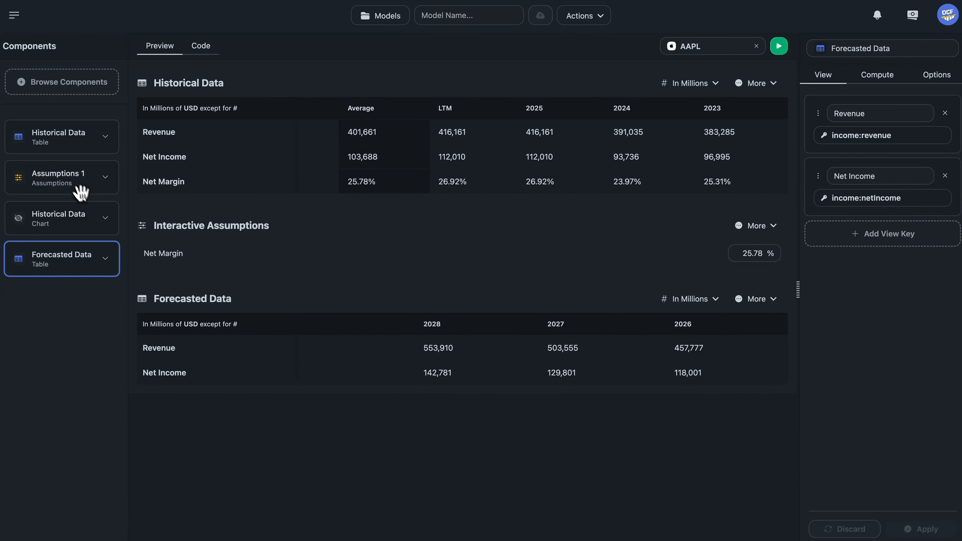
- Add an Exit PE Ratio assumption of type # Per Share with a value of 30 to Assumptions 1, and save it
left_click(71, 179)
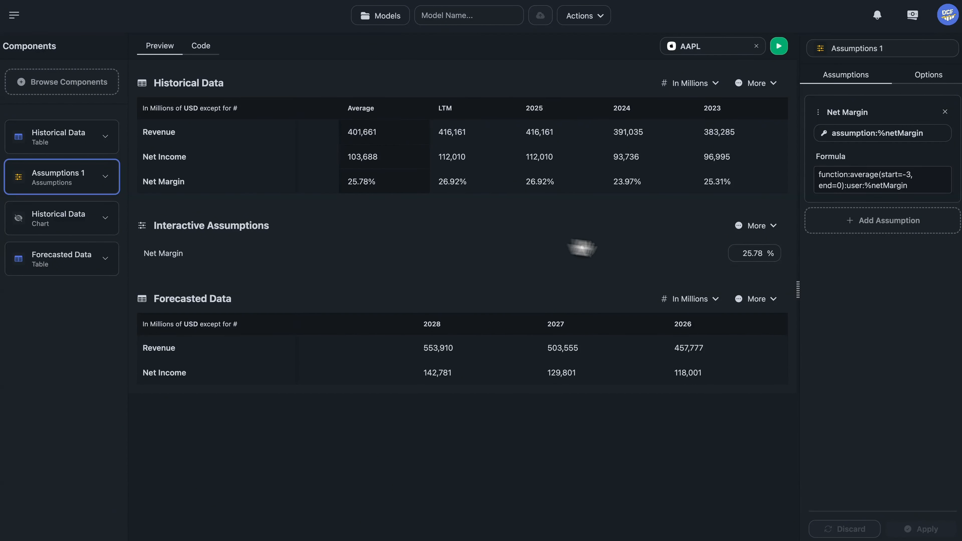
left_click(873, 228)
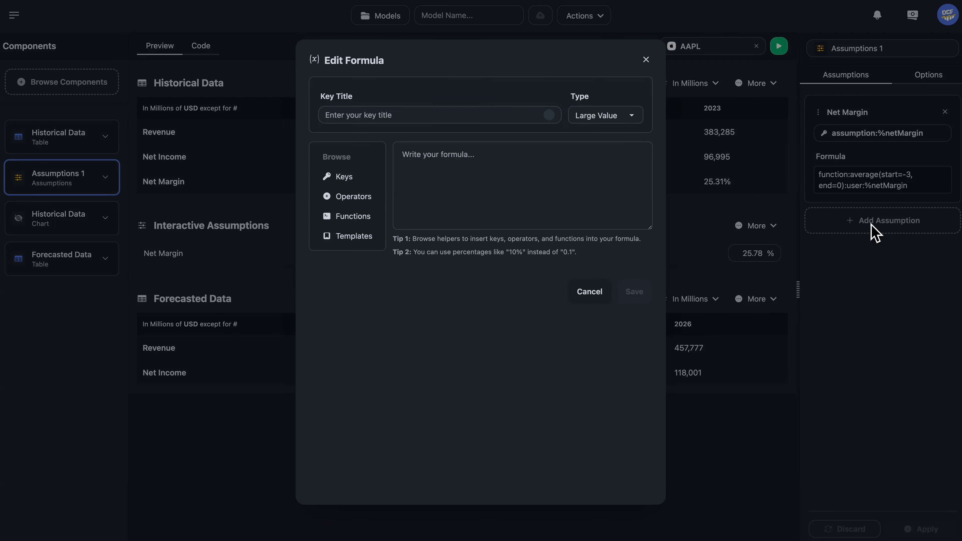
type("Exit PE Ratio")
left_click(628, 115)
left_click(606, 128)
left_click(588, 164)
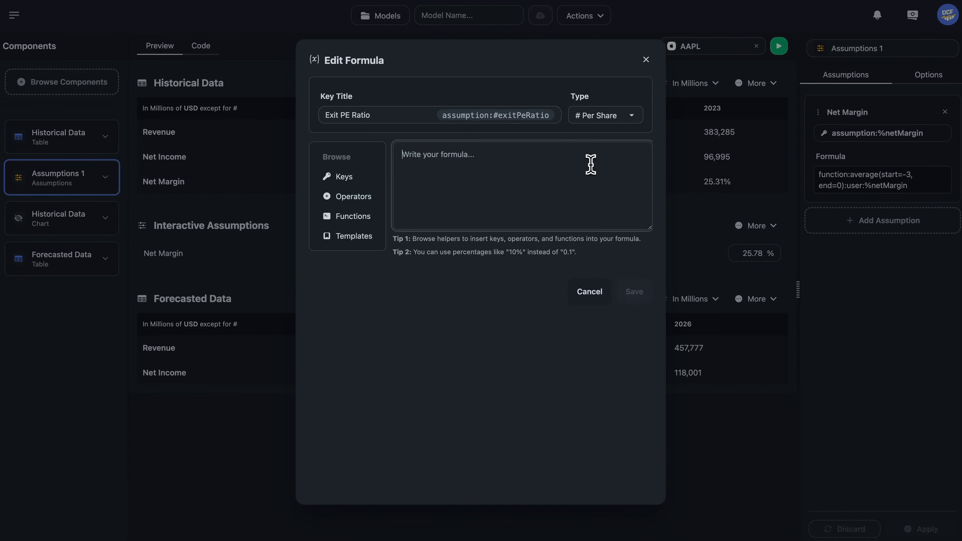
type("30")
left_click(634, 291)
- Add a percentage-type Discount Rate assumption with a value of 10%, and save it
left_click(871, 322)
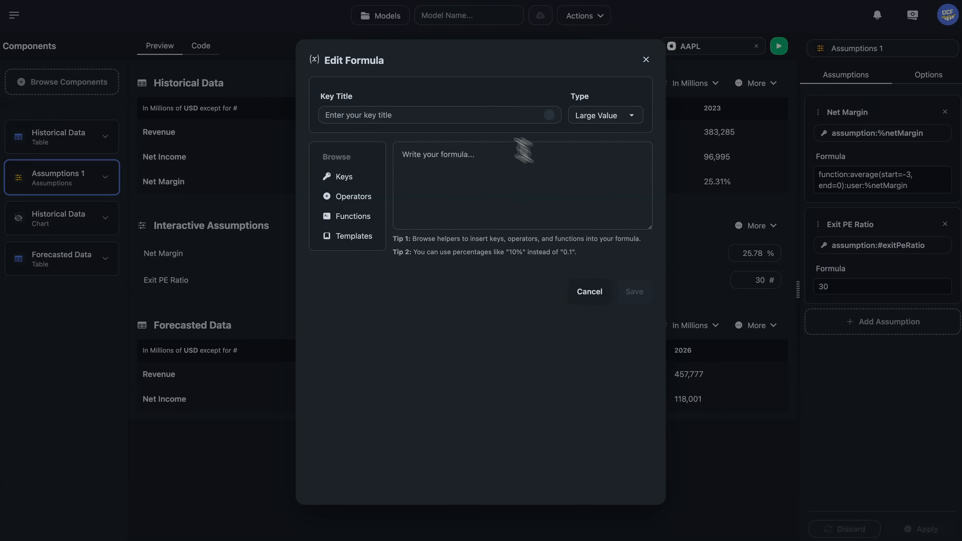
type("Discount Rate")
left_click(622, 120)
left_click(602, 140)
left_click(547, 163)
type("10%")
left_click(634, 291)
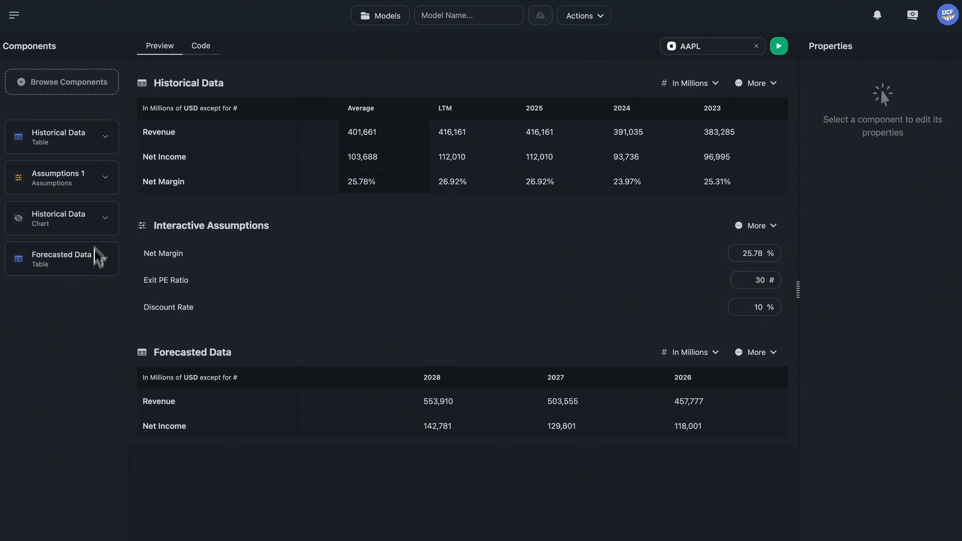
- Add a Results component to the model, rename it Present Value Calculations, and apply the change
left_click(78, 92)
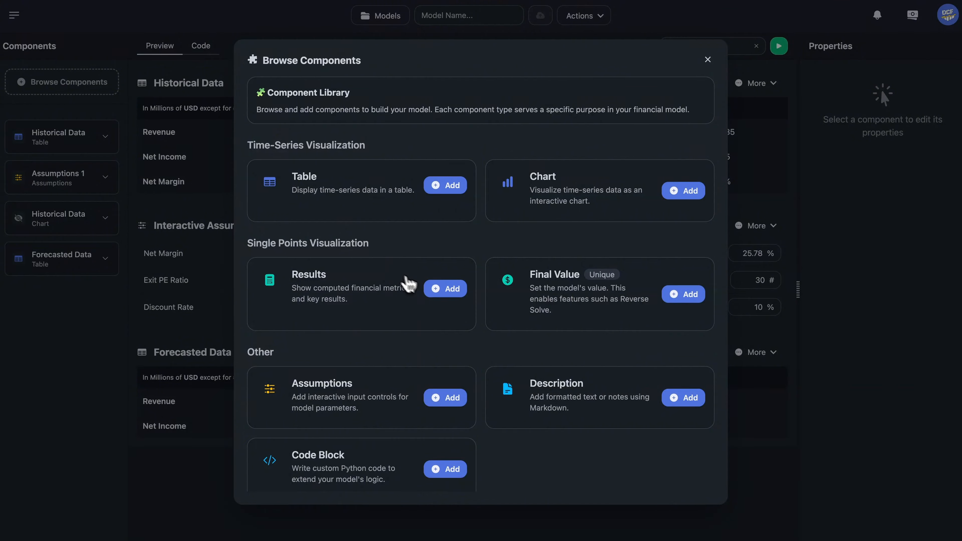
left_click(443, 292)
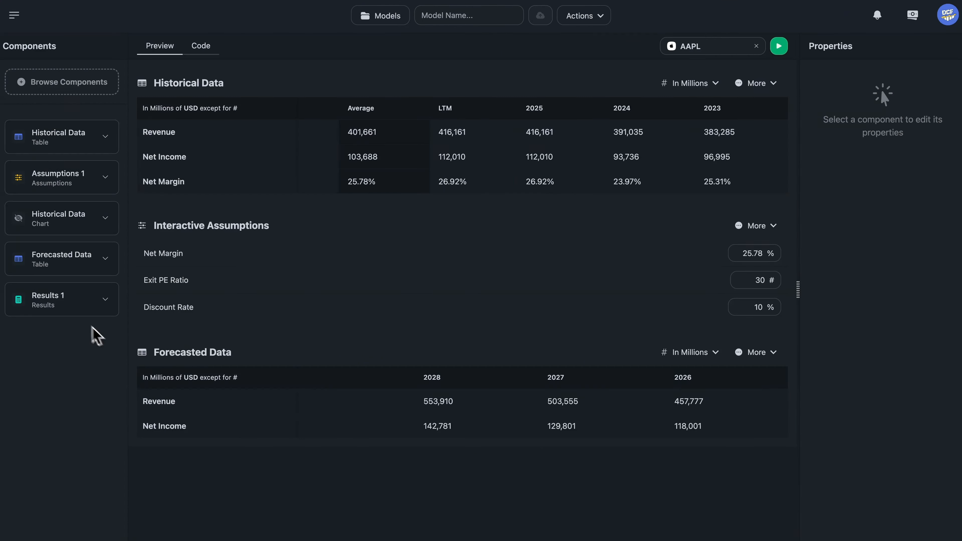
left_click(76, 304)
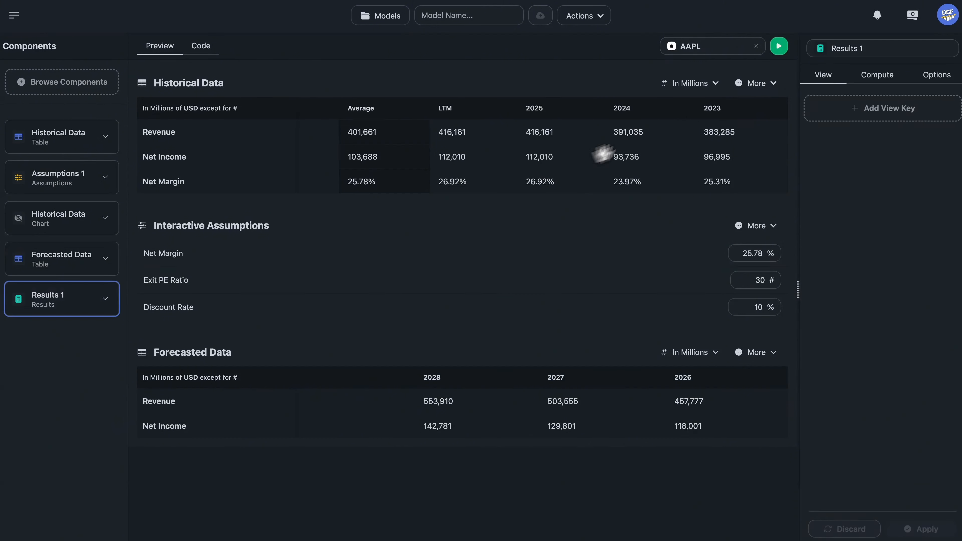
triple_click(877, 49)
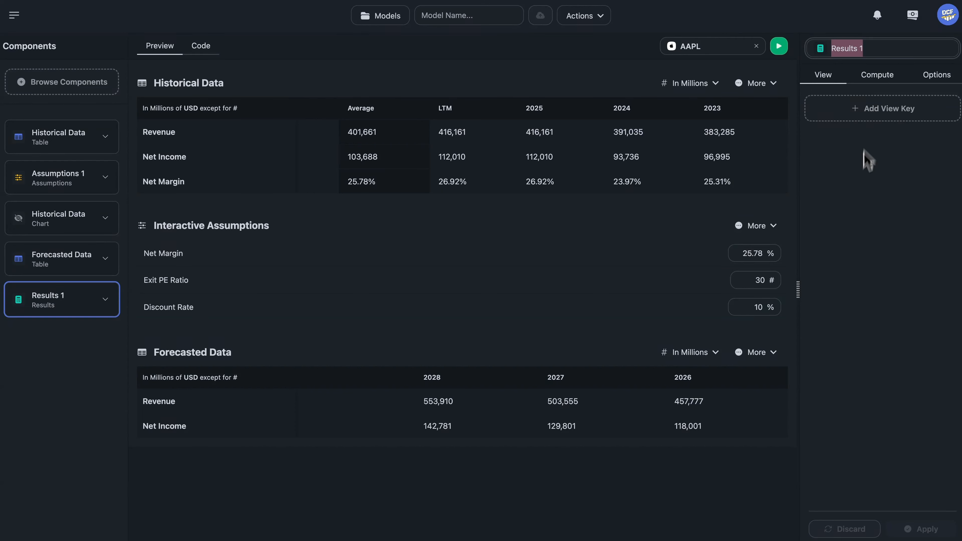
type("Present Value Calculations")
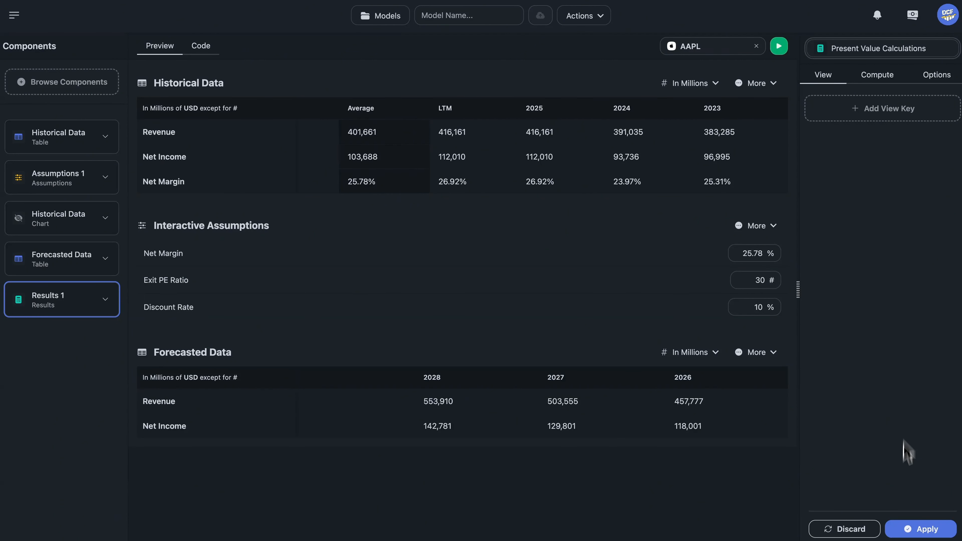
left_click(913, 530)
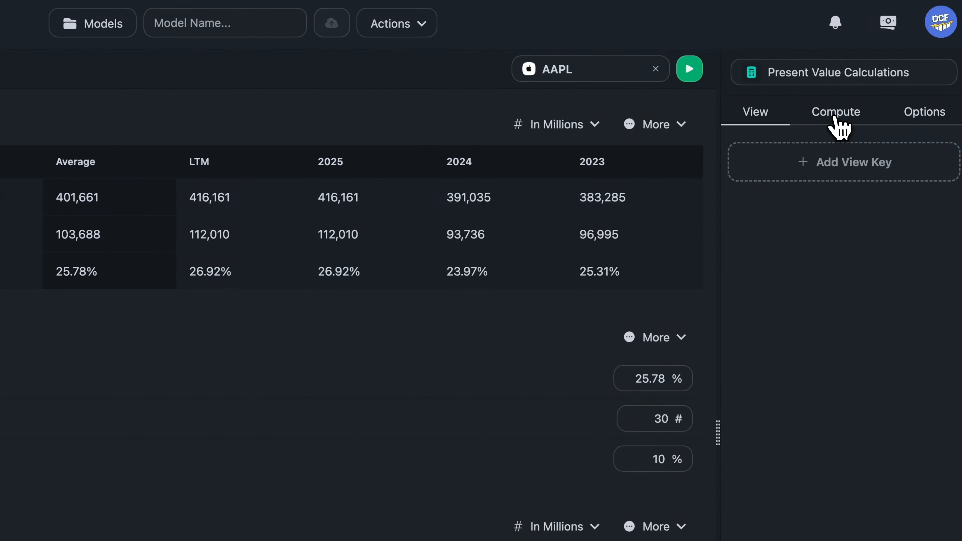
- Start a computed key titled Future EPS with type # Per Share in the Present Value Calculations component
left_click(855, 101)
left_click(848, 178)
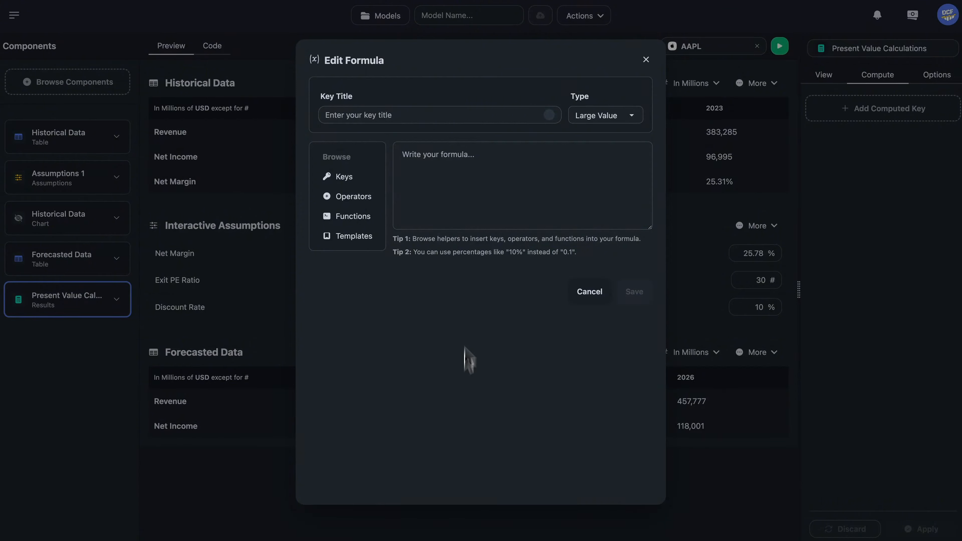
left_click(507, 115)
type("Future EPS")
left_click(617, 116)
left_click(622, 128)
- Insert the income statement's Net Income time-series key with an offset of 3 into the Future EPS formula
left_click(346, 176)
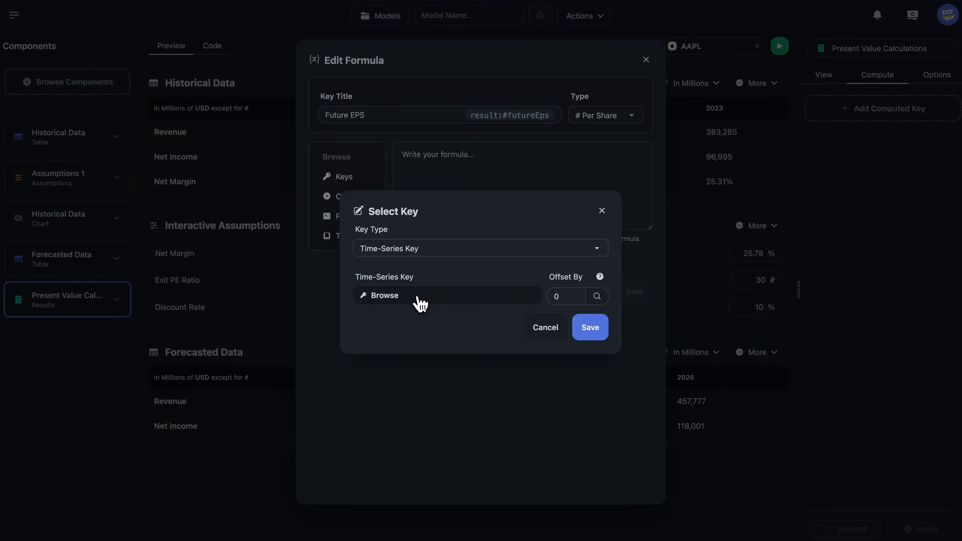
left_click(382, 295)
left_click(333, 82)
type("Net Income")
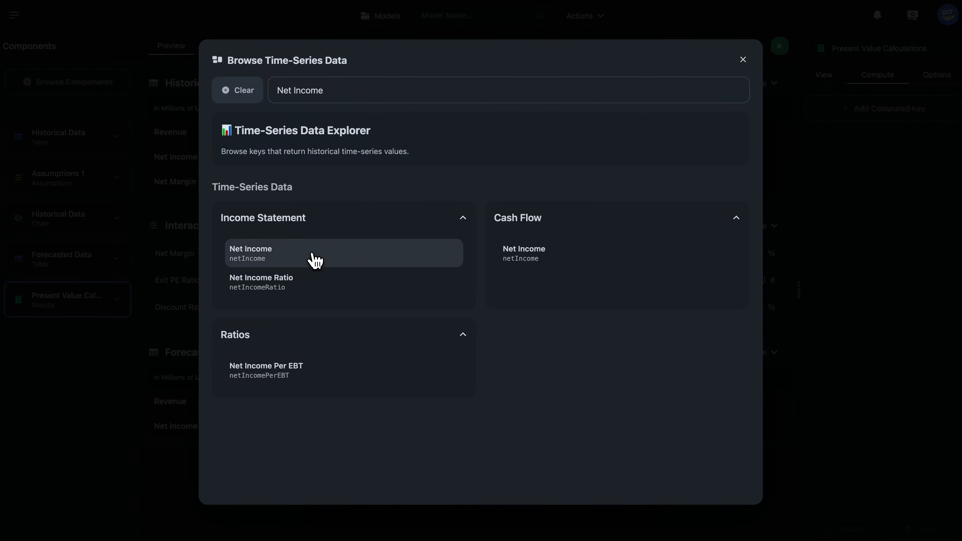
left_click(315, 260)
left_click(573, 294)
type("3")
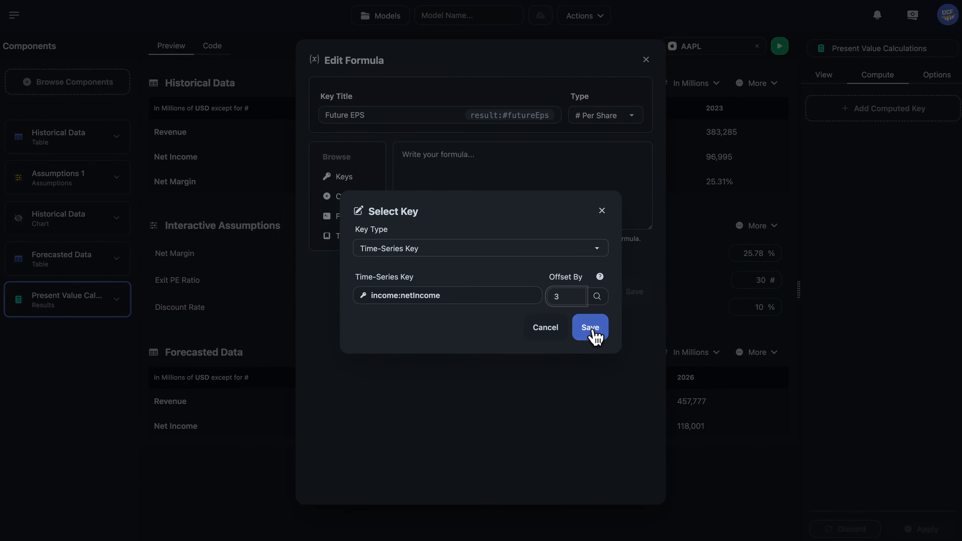
left_click(593, 334)
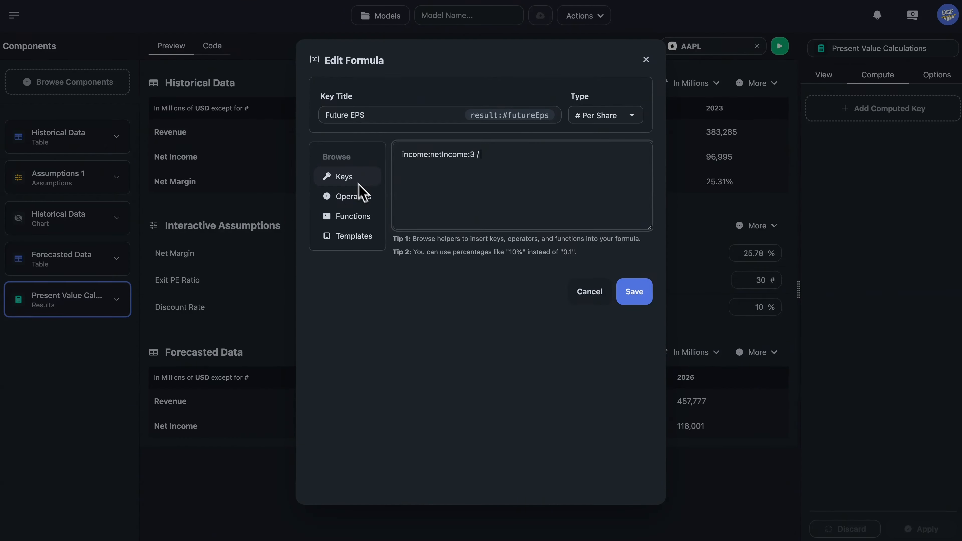
- Complete the Future EPS formula as income:netIncome:3 / income:weightedAverageShsOut using the weighted average shares time-series key, and save it
left_click(343, 176)
left_click(383, 295)
triple_click(315, 80)
type("Weighted")
left_click(369, 253)
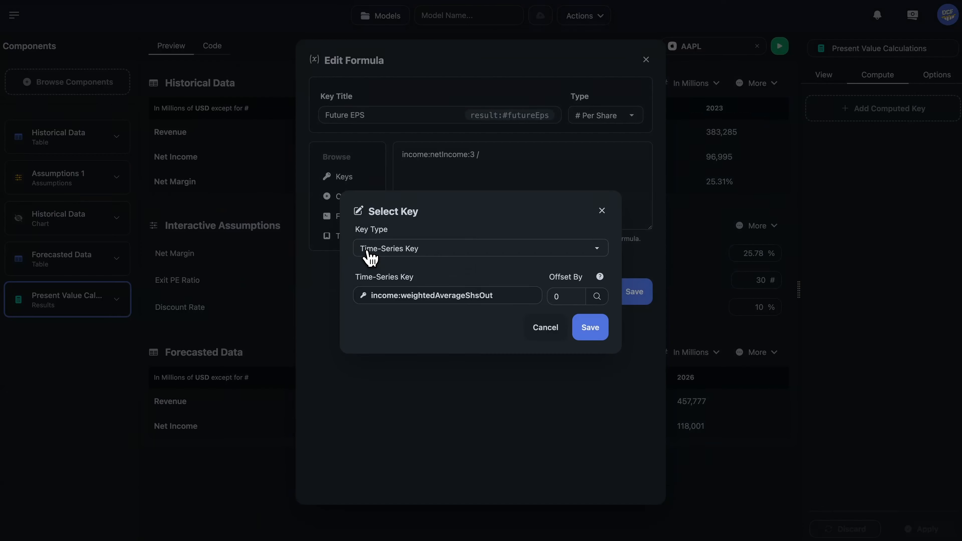
left_click(593, 334)
left_click(634, 291)
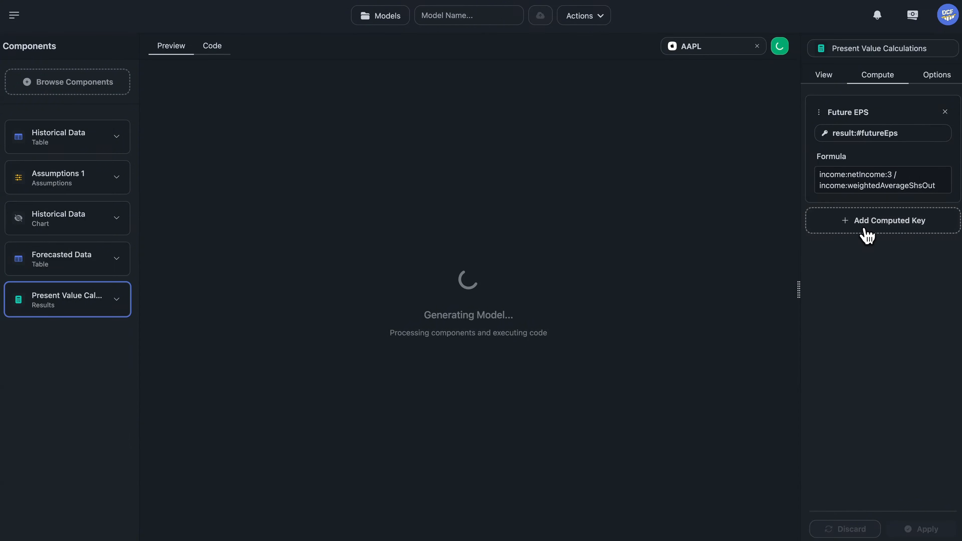
- Start another computed key titled Future Share Price with type # Per Share in the Present Value Calculations component
left_click(863, 223)
left_click(485, 120)
type("Future Share Price")
left_click(606, 115)
left_click(600, 126)
- Insert the Future EPS result as a single point key into the Future Share Price formula
left_click(343, 177)
left_click(447, 249)
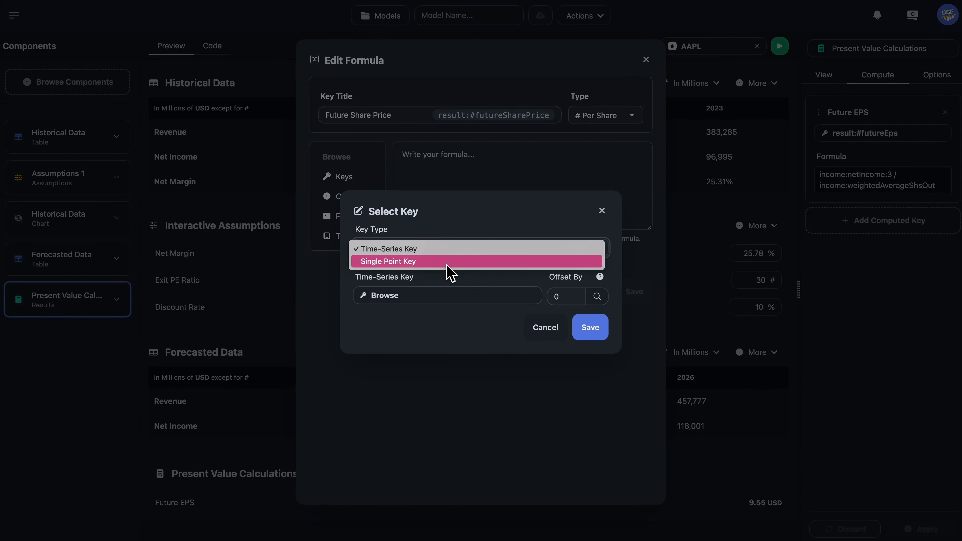
left_click(446, 261)
left_click(386, 295)
left_click(552, 262)
left_click(589, 325)
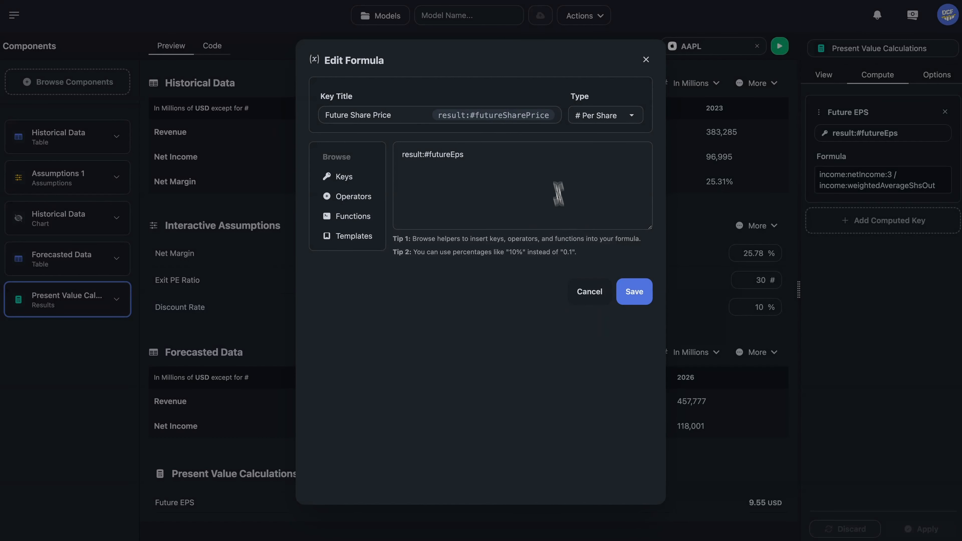
- Complete the Future Share Price formula as result:#futureEps * assumption:#exitPeRatio using the single point Exit PE Ratio key, and save it
left_click(554, 178)
type("*")
left_click(343, 177)
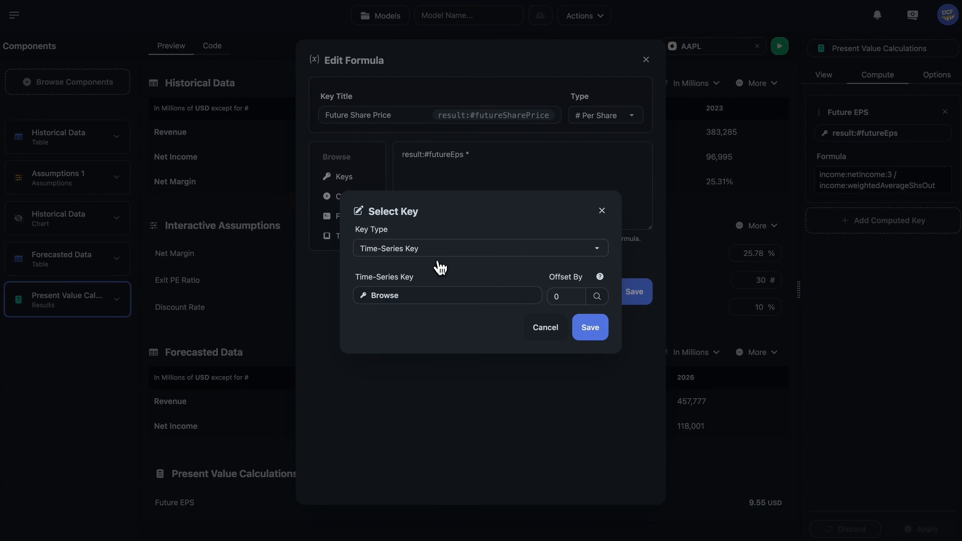
left_click(447, 249)
left_click(446, 261)
left_click(386, 295)
left_click(399, 284)
left_click(589, 326)
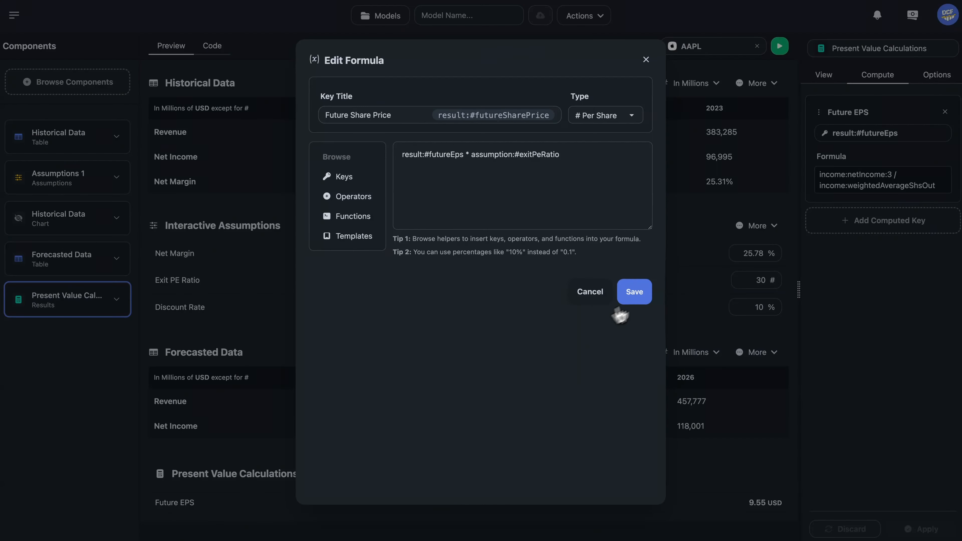
left_click(636, 297)
- Start a third computed key titled Present Value per Share with type # Per Share
left_click(813, 332)
type("Present Value per Share")
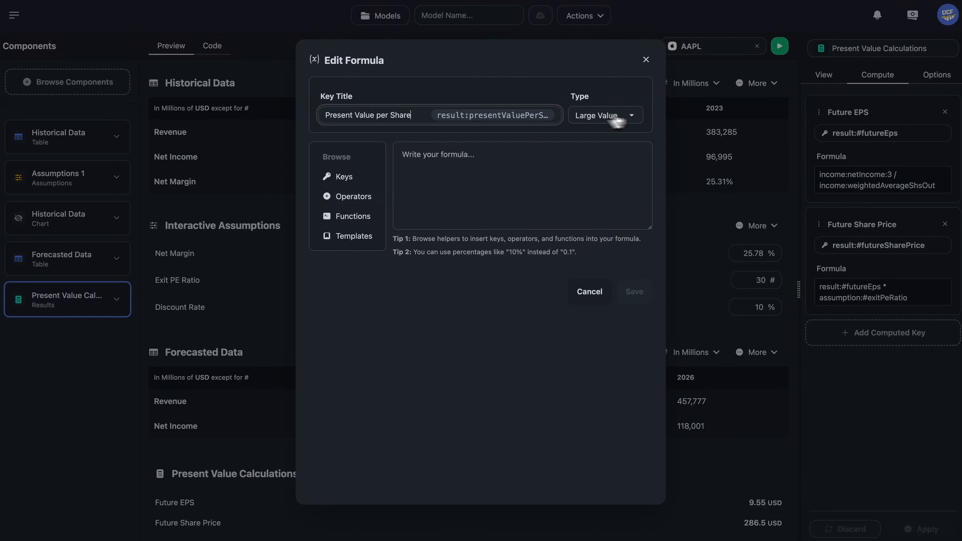
left_click(606, 115)
left_click(609, 159)
- Insert the Future Share Price result as a single point key into the Present Value per Share formula
left_click(348, 178)
left_click(459, 249)
left_click(458, 262)
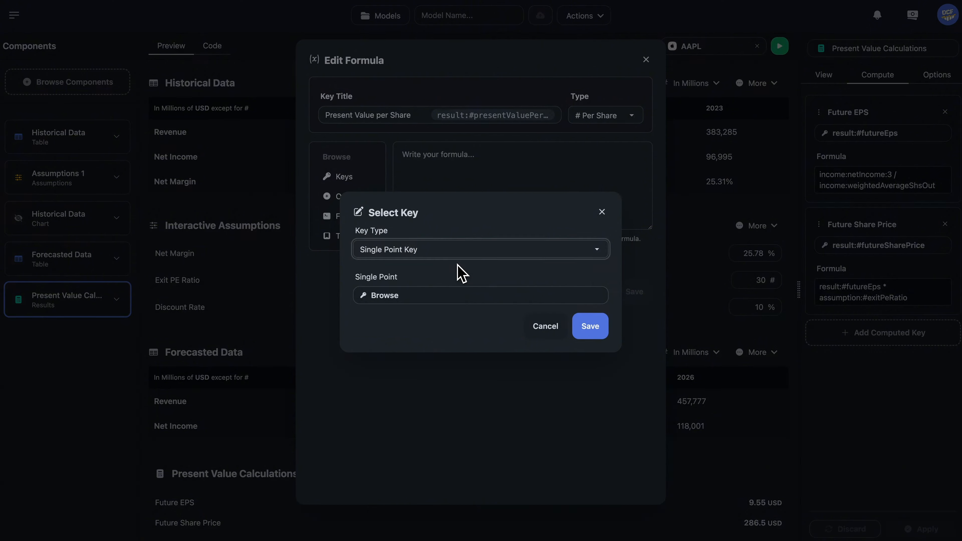
left_click(450, 299)
left_click(602, 289)
left_click(589, 326)
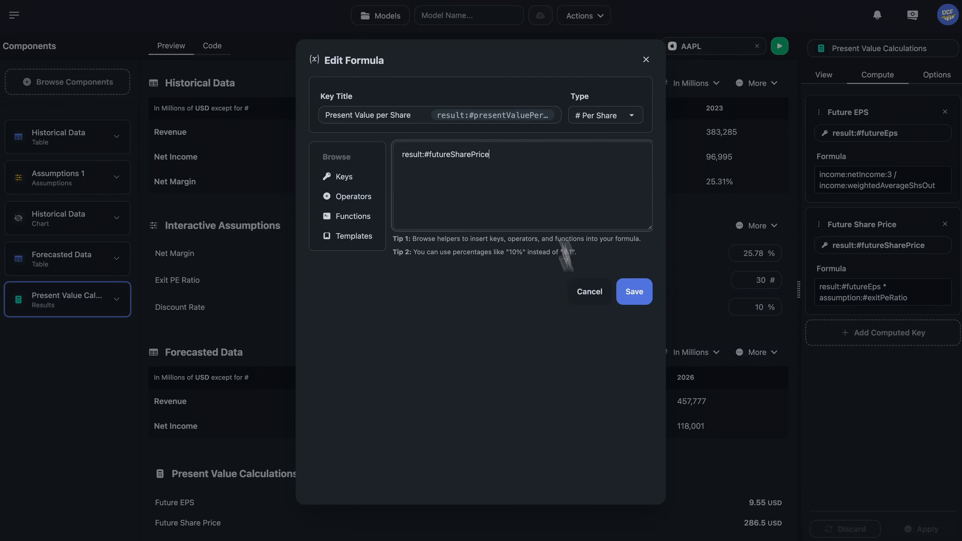
- Complete the formula as result:#futureSharePrice / (1 + assumption:%discountRate) **3 using the single point Discount Rate key, and save it
type("/ (1 +")
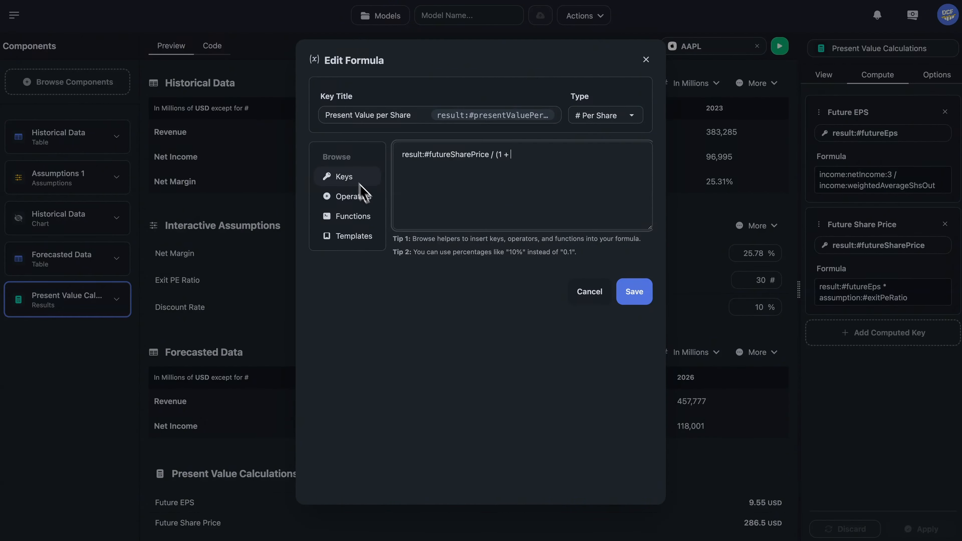
left_click(354, 177)
left_click(459, 249)
left_click(439, 261)
left_click(448, 302)
left_click(430, 318)
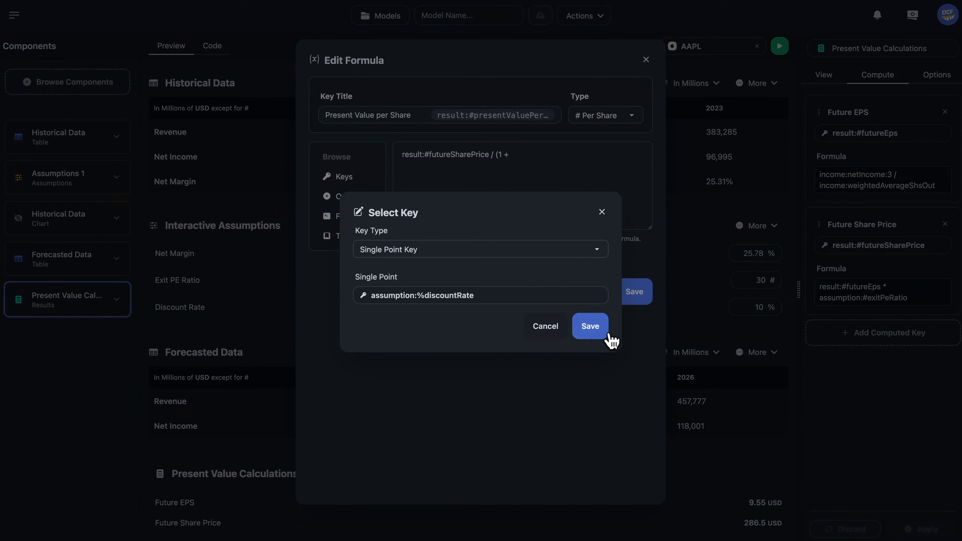
left_click(602, 328)
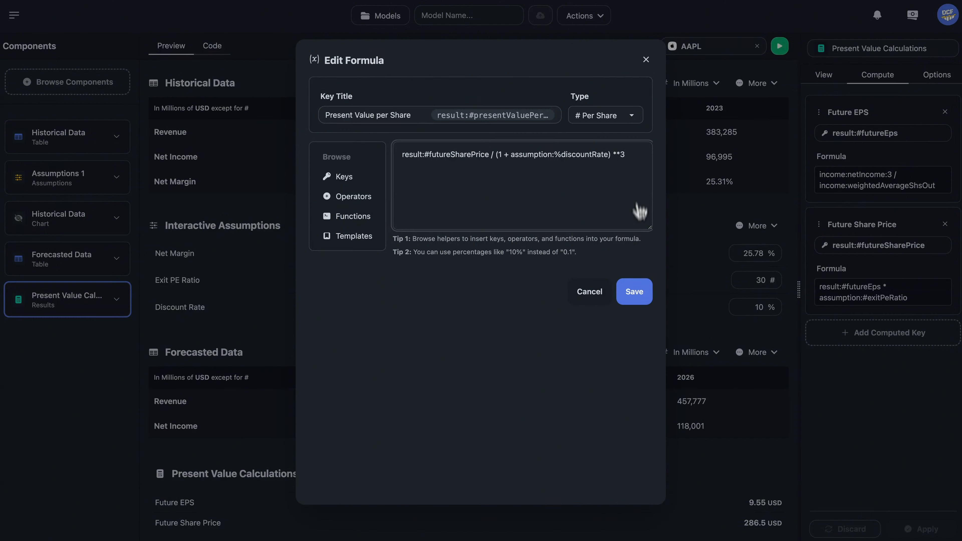
left_click(634, 298)
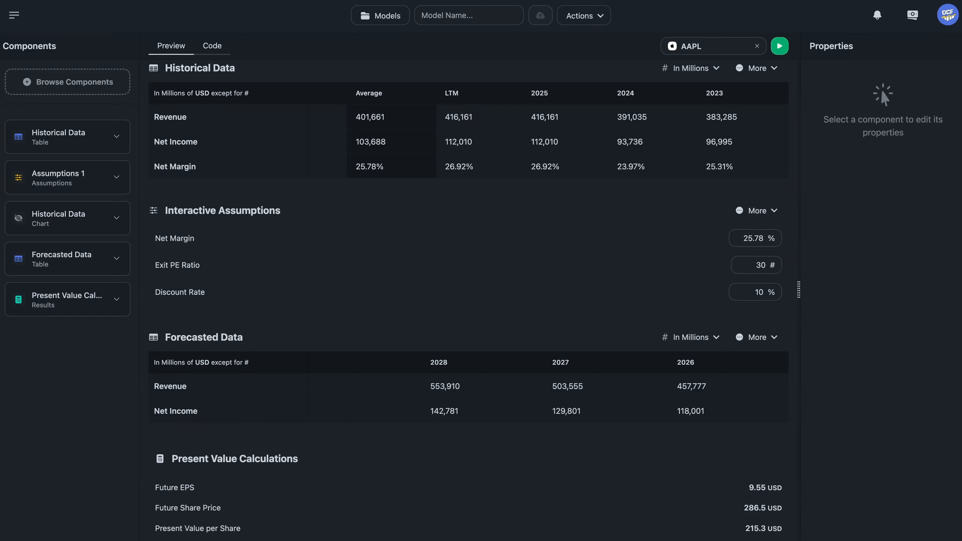
- Add a Final Value component to the model and open its properties
left_click(92, 96)
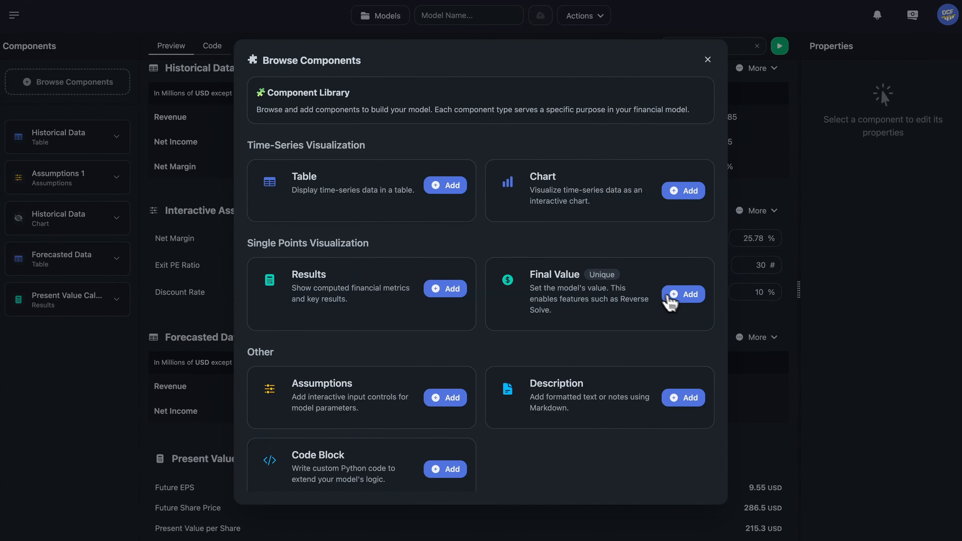
left_click(679, 295)
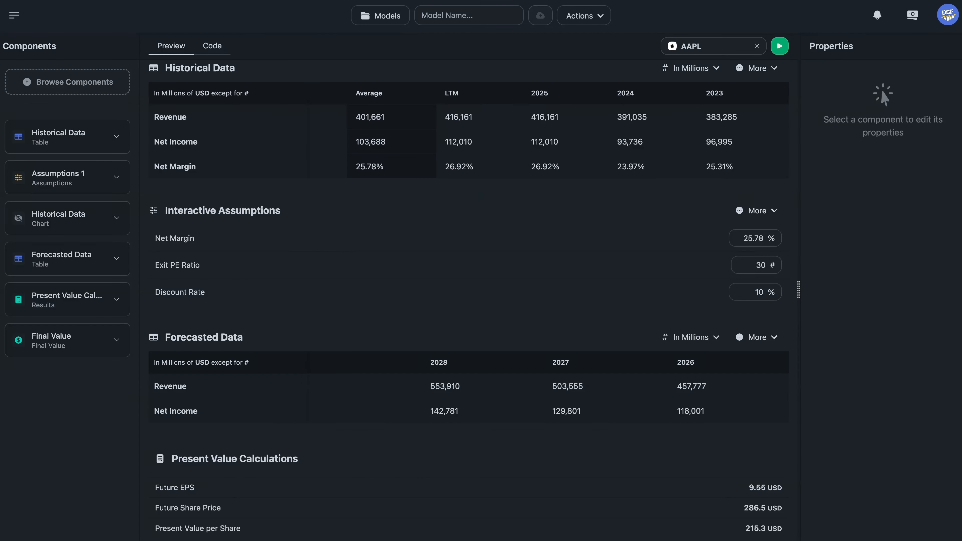
left_click(90, 342)
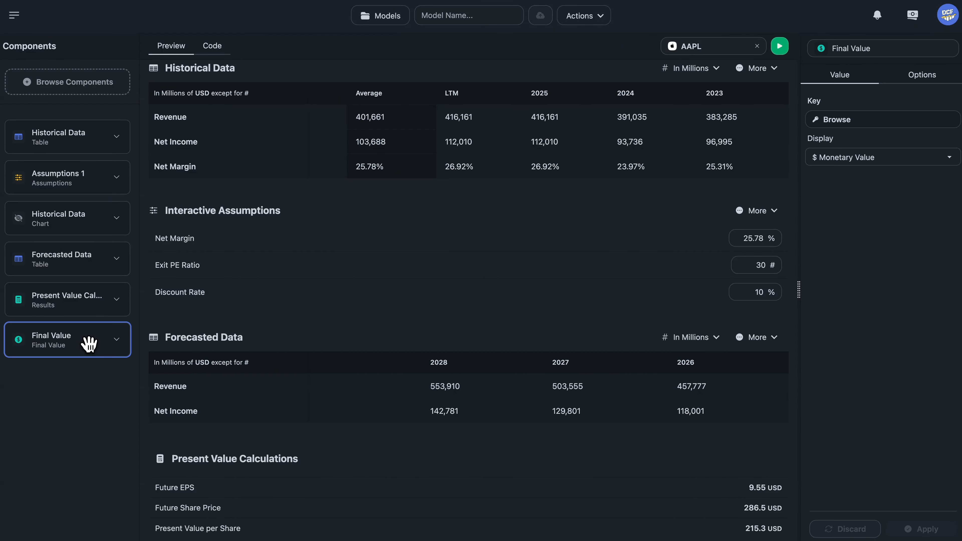
- Assign the Present Value per Share result as the Final Value component's single point key and apply the change
left_click(867, 121)
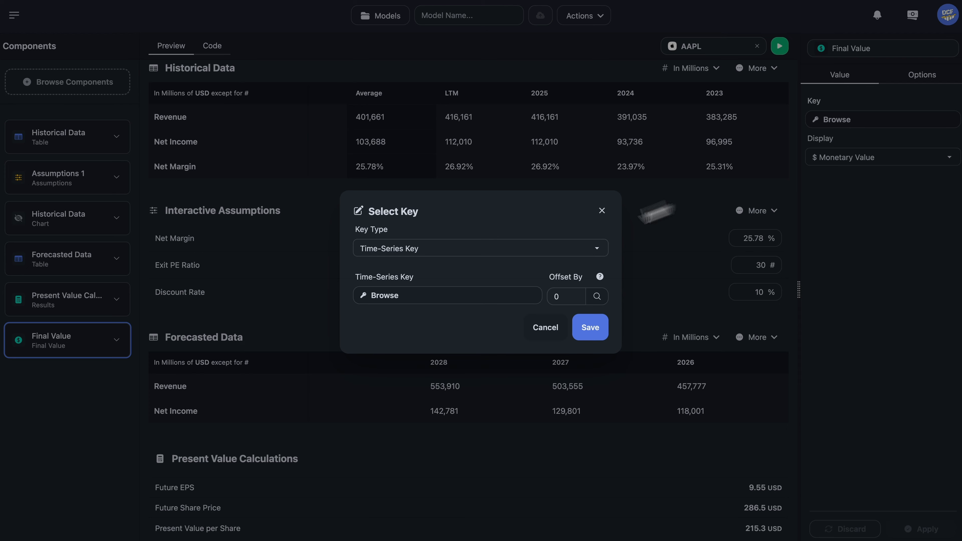
left_click(448, 255)
left_click(450, 262)
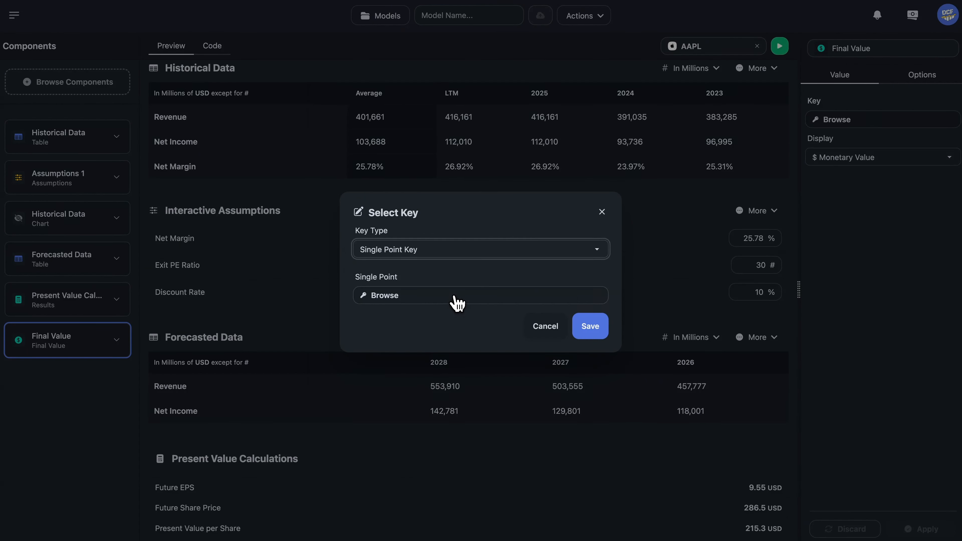
left_click(454, 295)
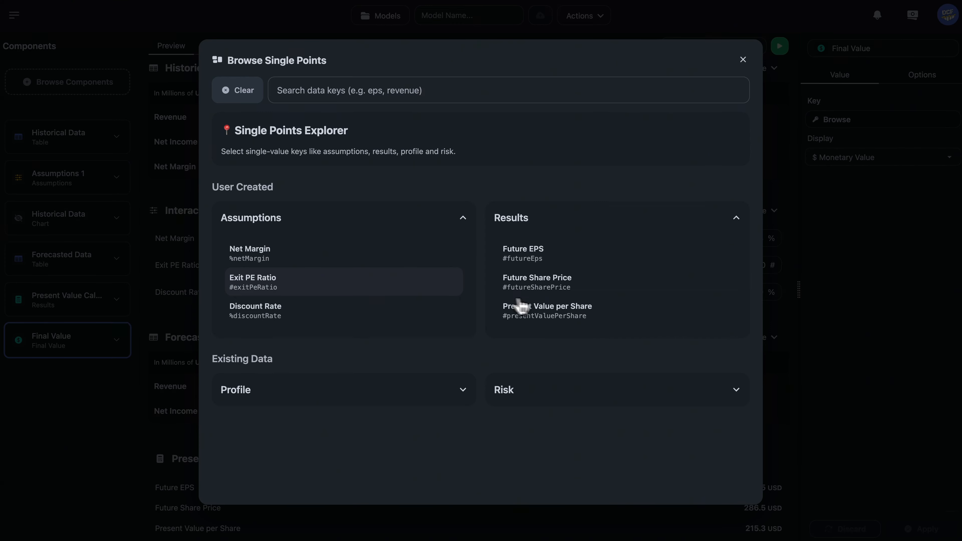
left_click(611, 320)
left_click(592, 336)
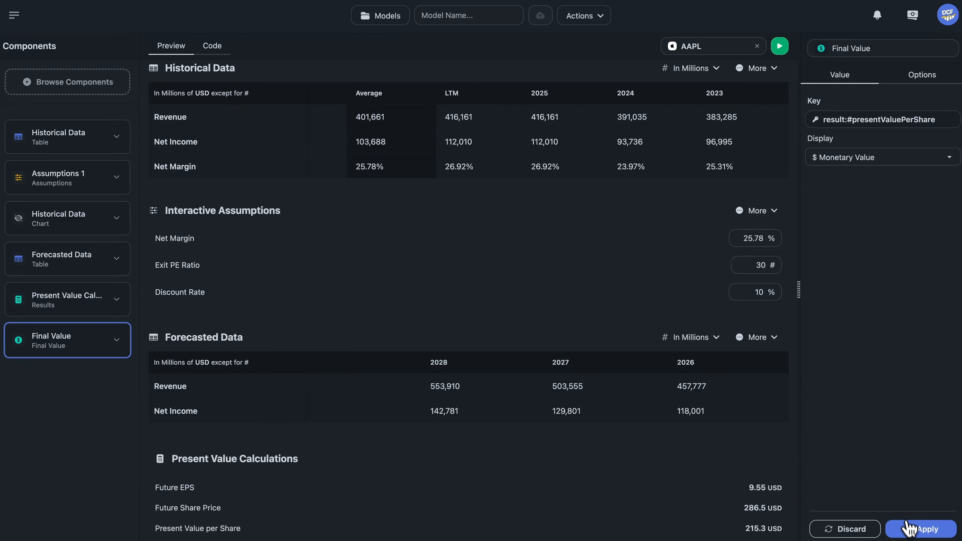
left_click(909, 529)
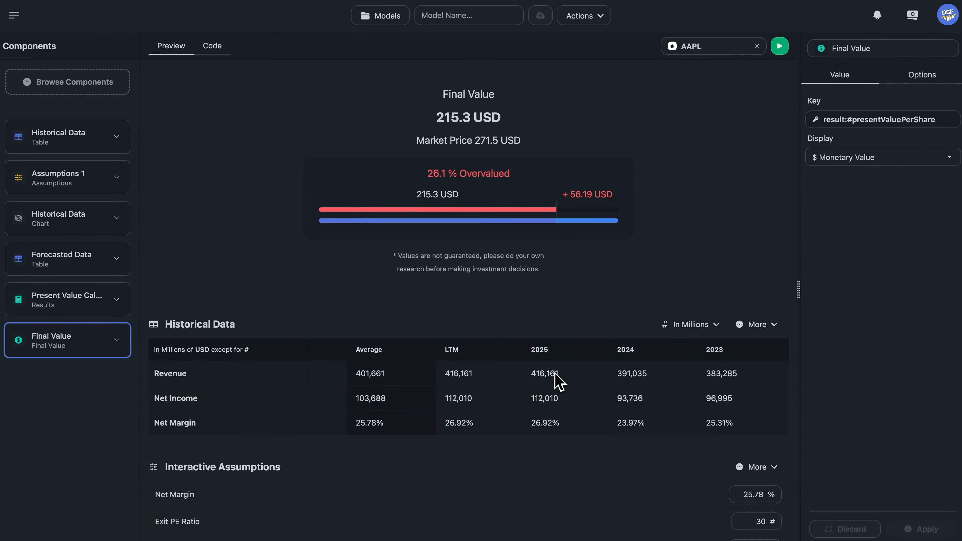
- Reverse solve the interactive assumptions for the Exit PE Ratio, using the 271.5 USD target value and 0.01 tolerance
scroll(558, 380, "down", 5)
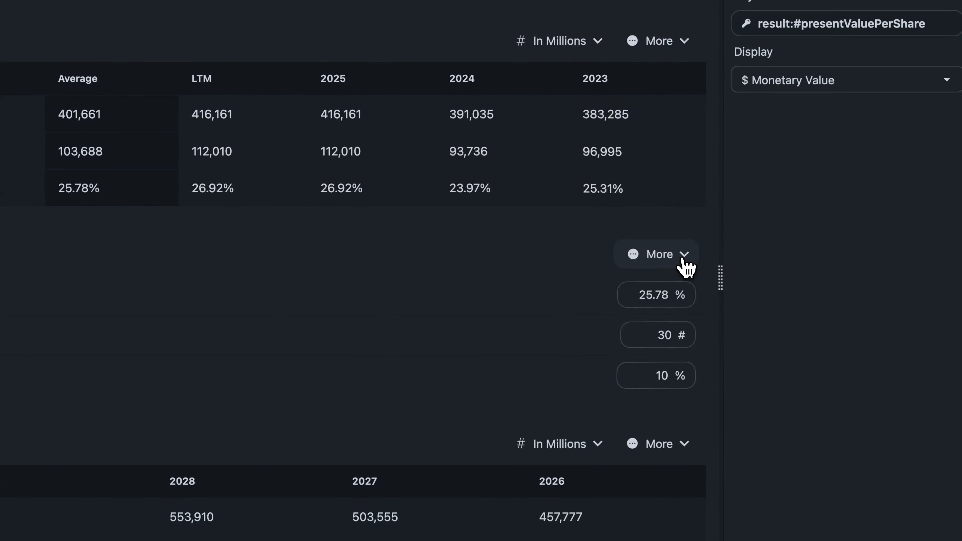
left_click(682, 260)
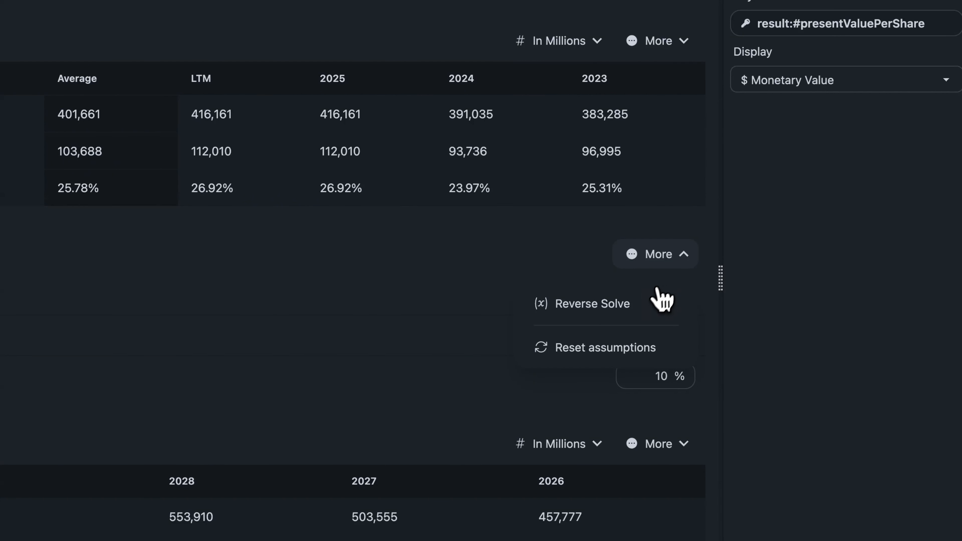
left_click(644, 312)
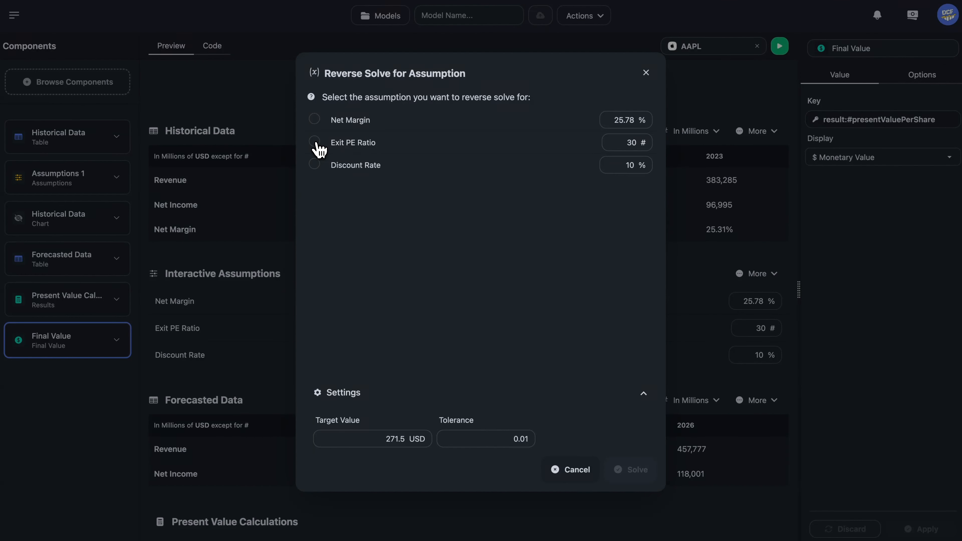
left_click(317, 144)
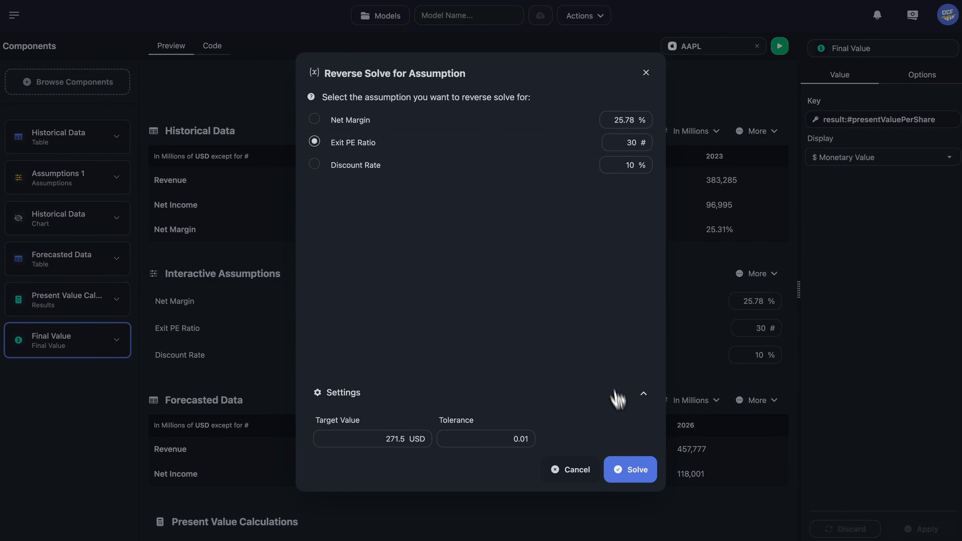
left_click(631, 472)
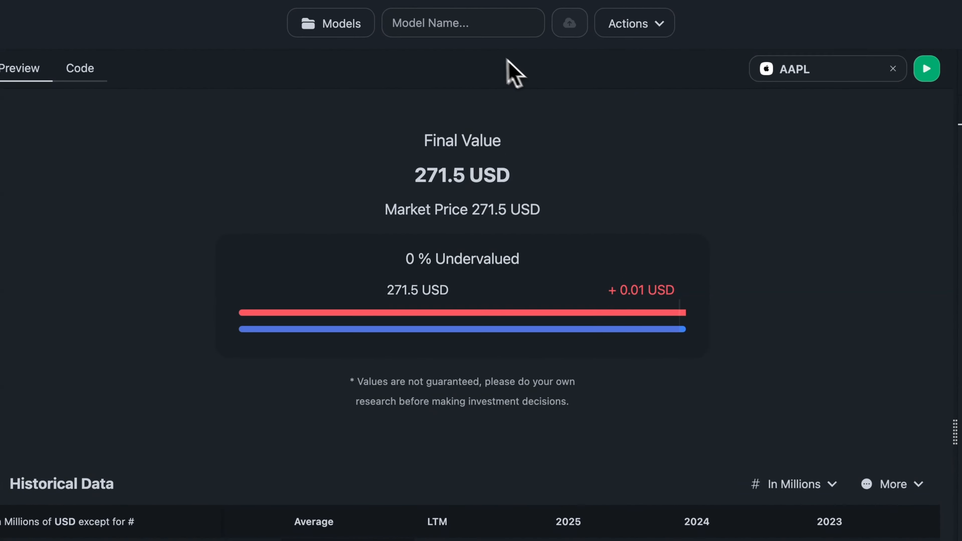
- Name the model Tutorial Model and save it to the cloud
left_click(478, 19)
type("Tutorial Model")
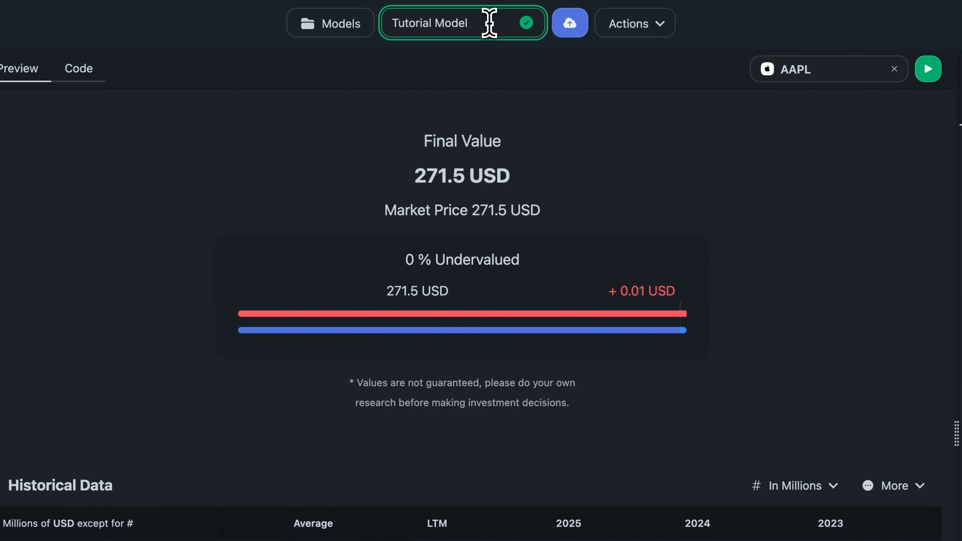
left_click(568, 24)
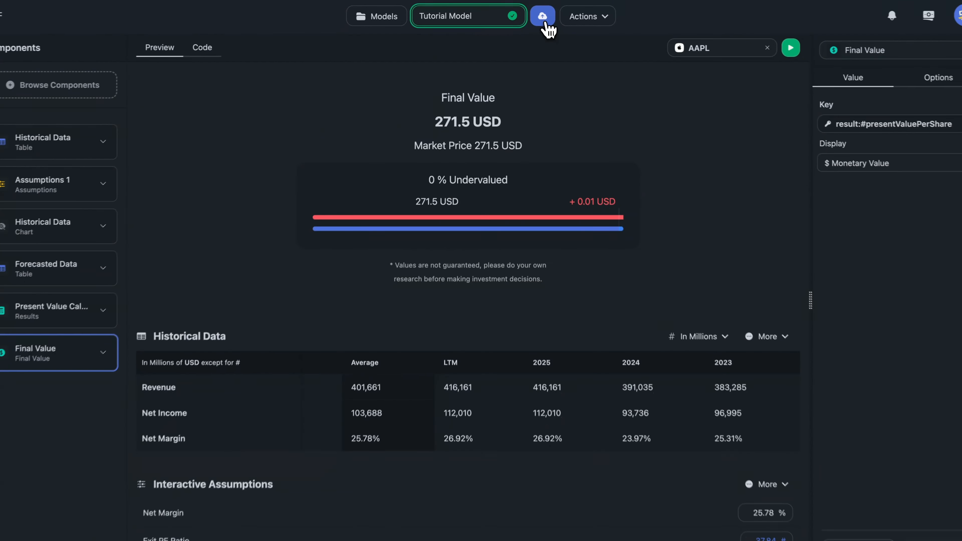